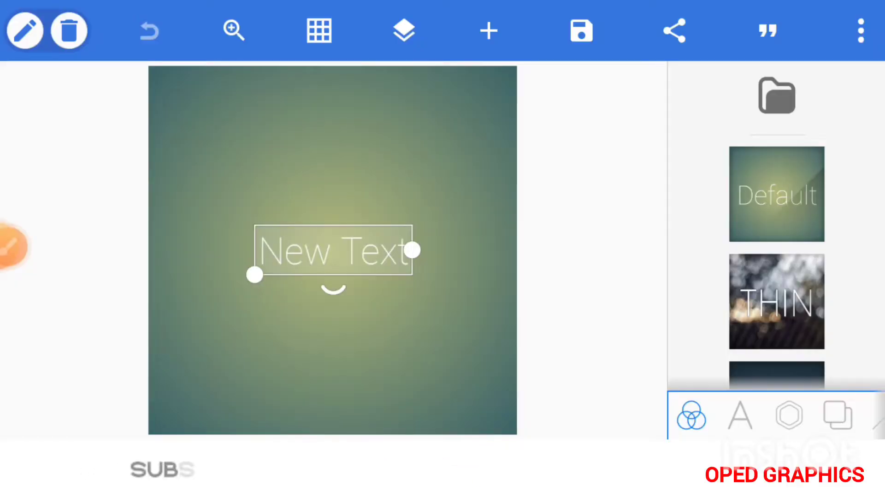
Delete the default New Text placeholder from the canvas.
{"action": "left_click", "coordinate": [740, 415]}
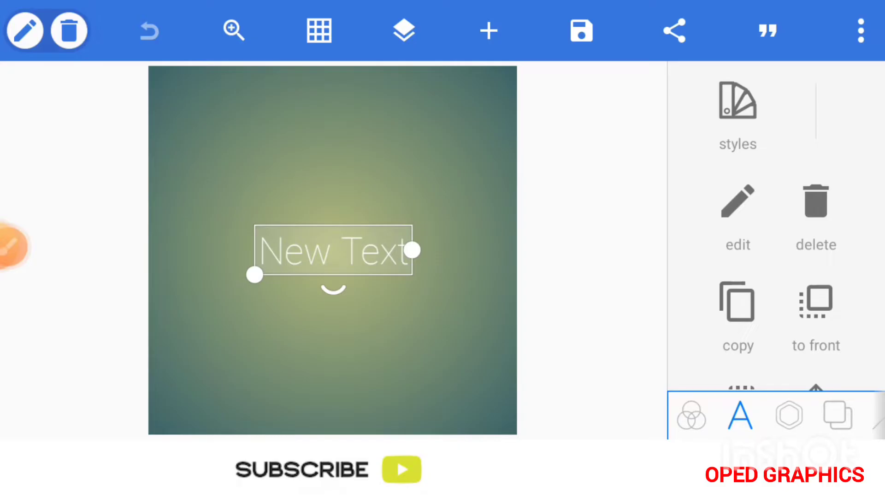
{"action": "left_click", "coordinate": [816, 208]}
Set the background to a radial gradient, yellow at the centre fading to orange edges.
{"action": "left_click", "coordinate": [839, 416]}
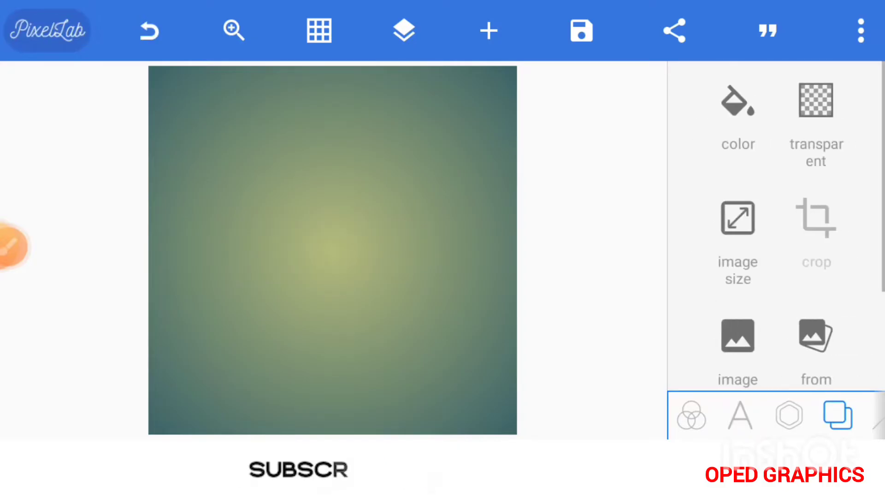
{"action": "scroll", "coordinate": [775, 242], "scroll_direction": "down", "scroll_amount": 2}
{"action": "scroll", "coordinate": [775, 242], "scroll_direction": "up", "scroll_amount": 2}
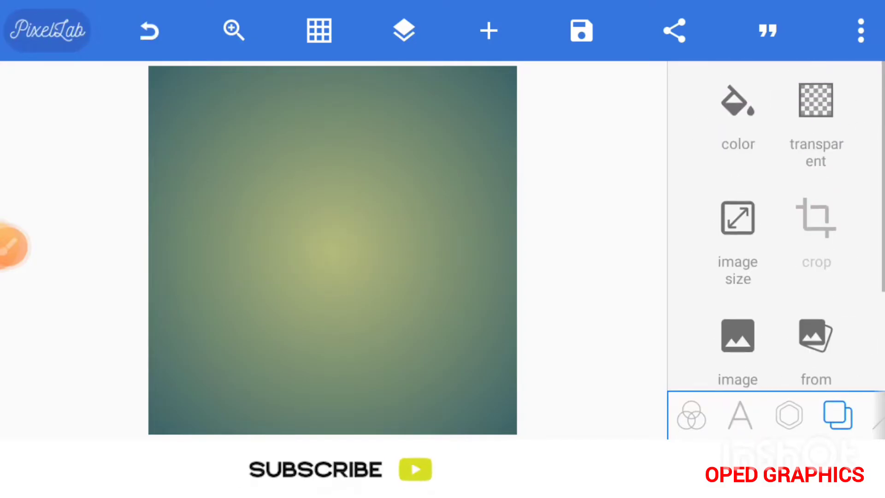
{"action": "left_click", "coordinate": [737, 114]}
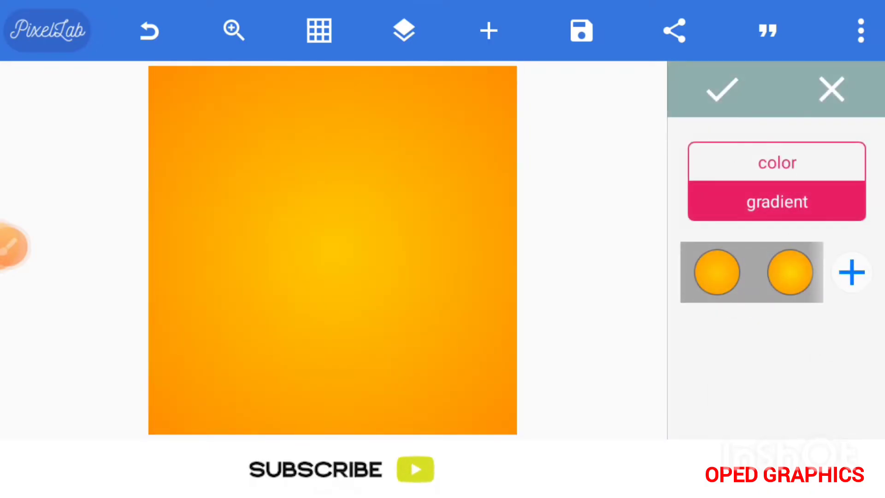
{"action": "left_click", "coordinate": [751, 272]}
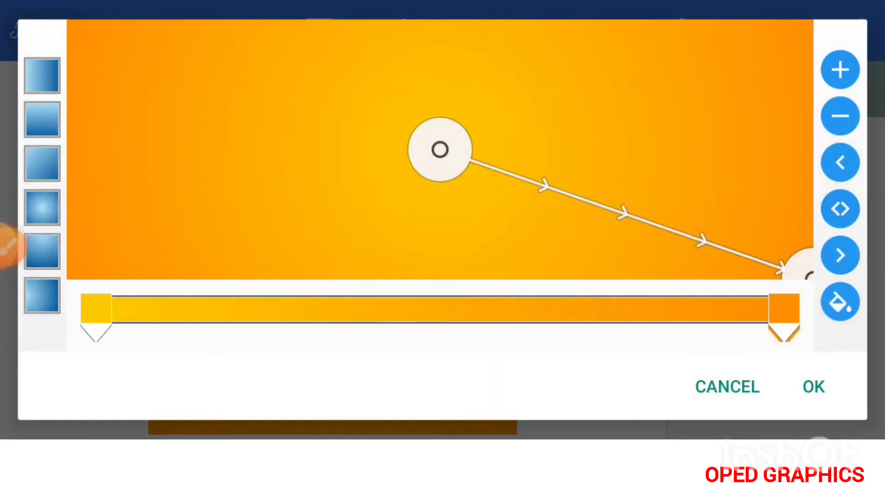
{"action": "left_click", "coordinate": [8, 246]}
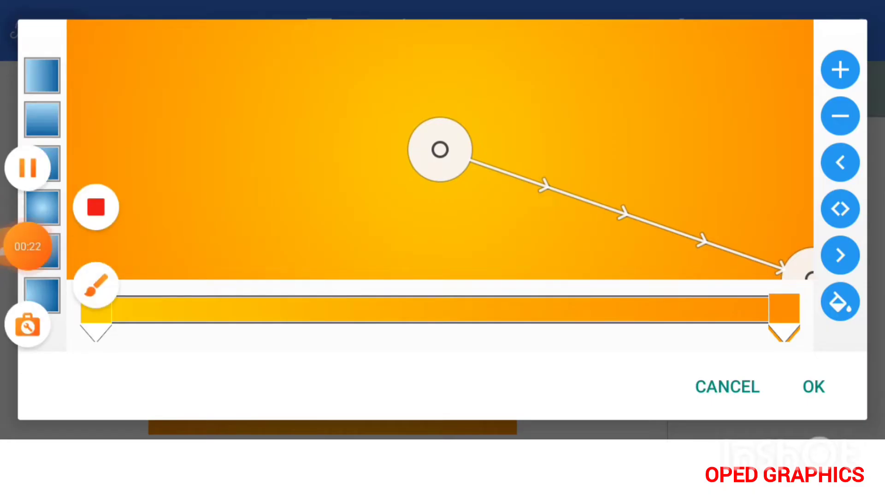
{"action": "left_click", "coordinate": [96, 284]}
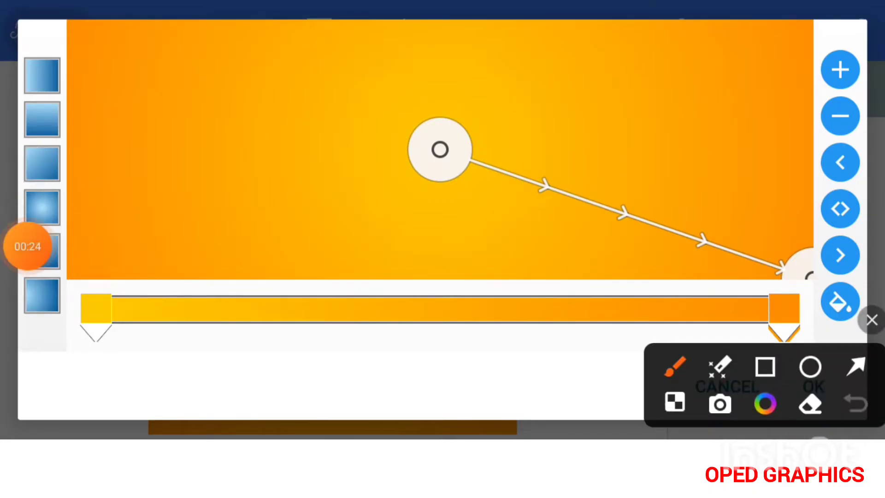
{"action": "left_click_drag", "start_coordinate": [785, 272], "coordinate": [871, 342]}
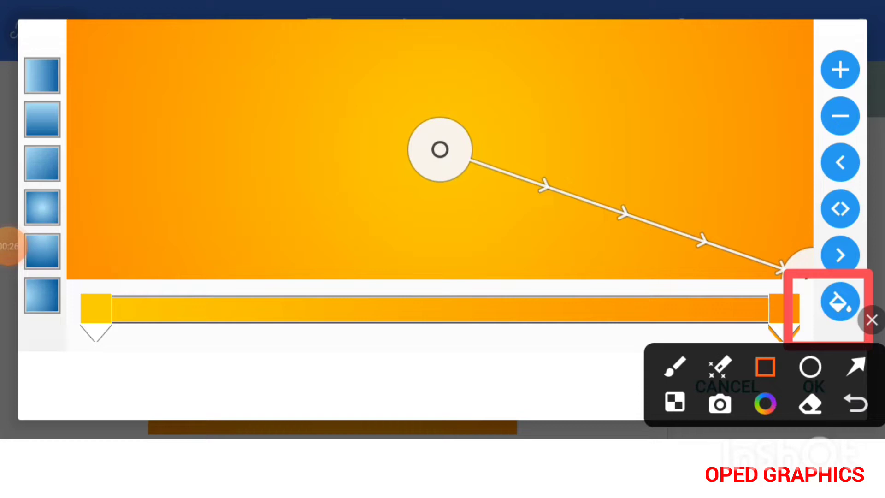
{"action": "mouse_move", "coordinate": [84, 277]}
{"action": "left_mouse_down"}
{"action": "mouse_move", "coordinate": [132, 370]}
{"action": "mouse_move", "coordinate": [168, 385]}
{"action": "left_mouse_up"}
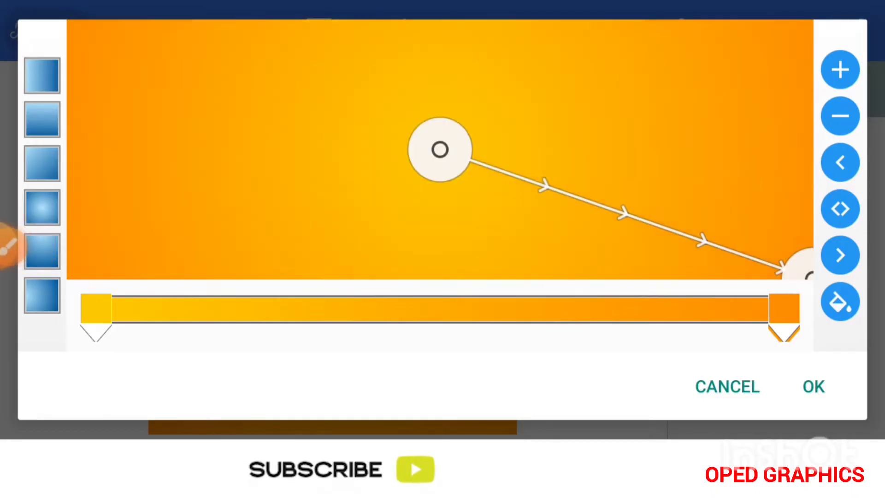
{"action": "left_click", "coordinate": [813, 386]}
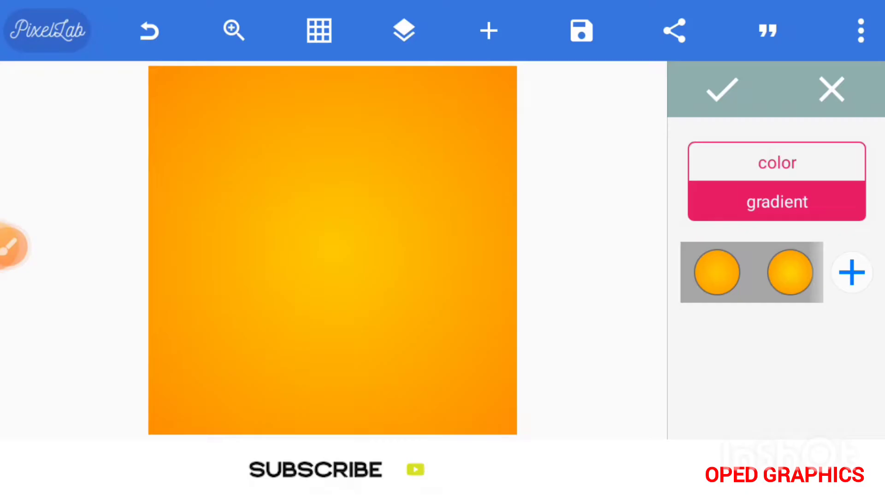
Add a rectangle and stretch it into a thin white band wider than the canvas.
{"action": "left_click", "coordinate": [722, 90]}
{"action": "left_click", "coordinate": [790, 415]}
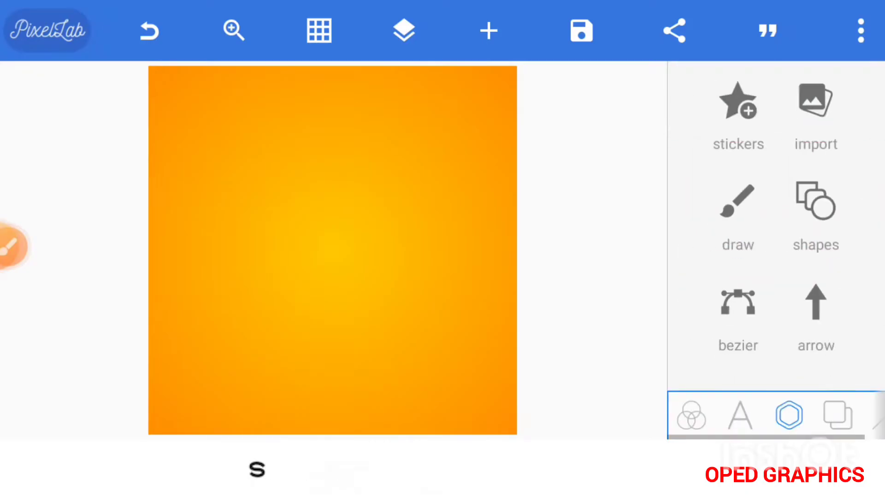
{"action": "left_click", "coordinate": [814, 200]}
{"action": "left_click_drag", "start_coordinate": [333, 157], "coordinate": [333, 279]}
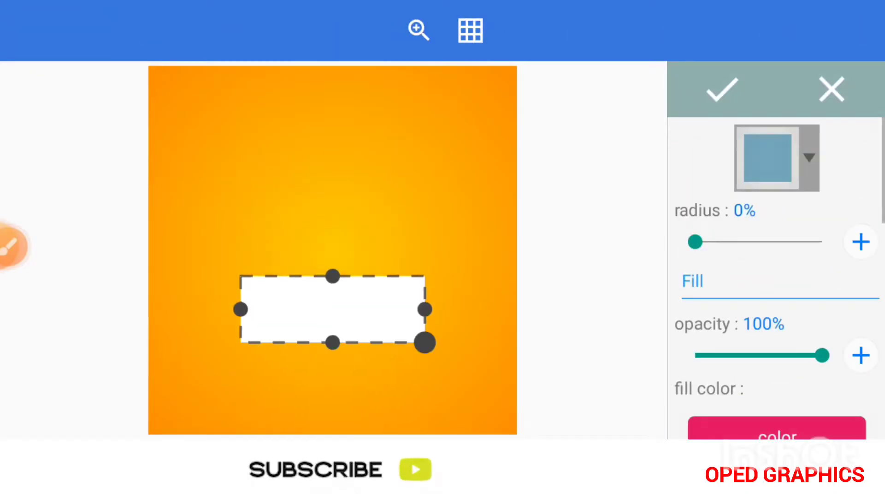
{"action": "left_click_drag", "start_coordinate": [240, 309], "coordinate": [48, 309]}
{"action": "left_click_drag", "start_coordinate": [422, 310], "coordinate": [593, 309]}
{"action": "mouse_move", "coordinate": [320, 279]}
{"action": "left_mouse_down"}
{"action": "mouse_move", "coordinate": [329, 298]}
{"action": "mouse_move", "coordinate": [330, 387]}
{"action": "left_mouse_up"}
{"action": "left_click", "coordinate": [723, 90]}
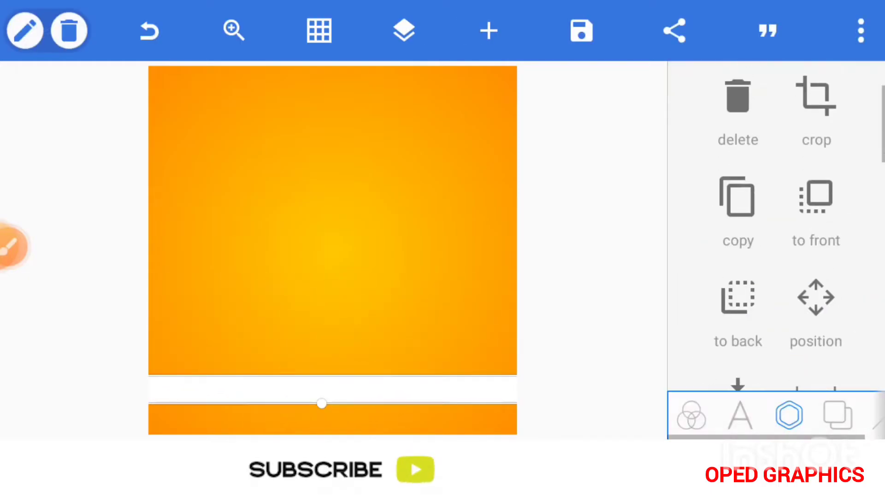
{"action": "scroll", "coordinate": [774, 277], "scroll_direction": "down", "scroll_amount": 2}
Snap the white band to the bottom edge and raise it slightly above it.
{"action": "left_click", "coordinate": [816, 242]}
{"action": "left_click", "coordinate": [784, 232]}
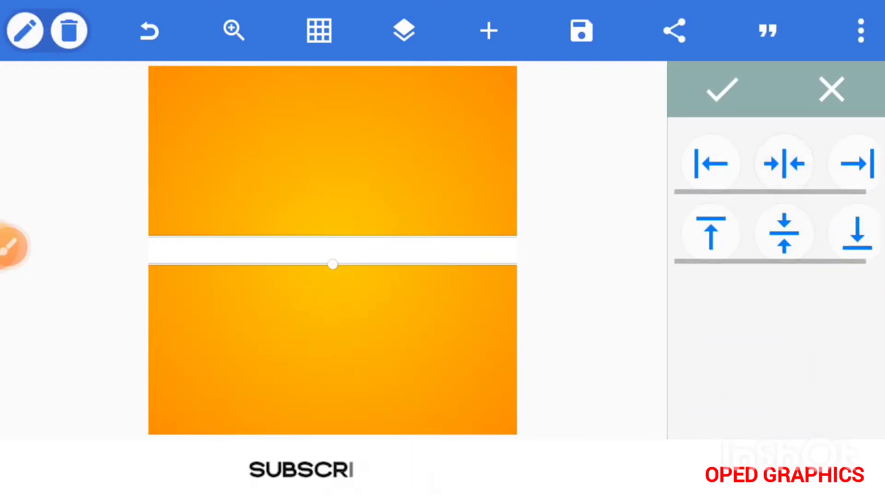
{"action": "left_click", "coordinate": [857, 233]}
{"action": "left_click_drag", "start_coordinate": [332, 421], "coordinate": [333, 395]}
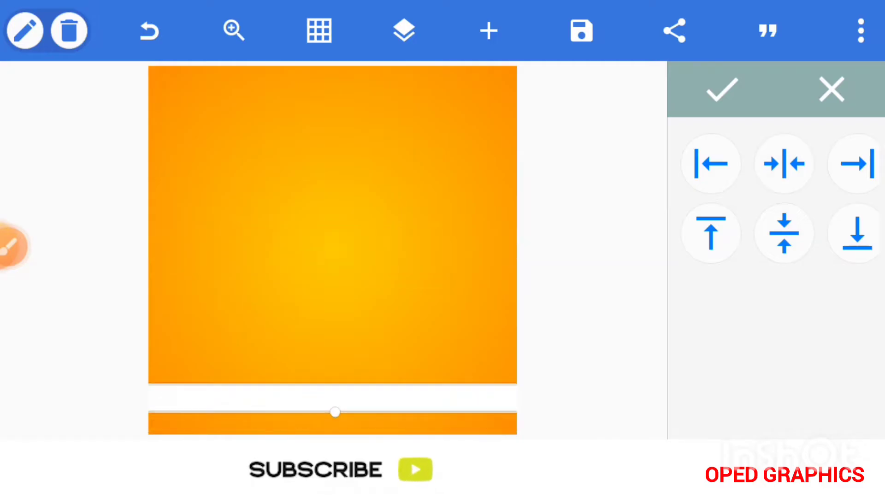
{"action": "left_click", "coordinate": [784, 163]}
{"action": "left_click", "coordinate": [832, 90]}
{"action": "key", "text": "Escape"}
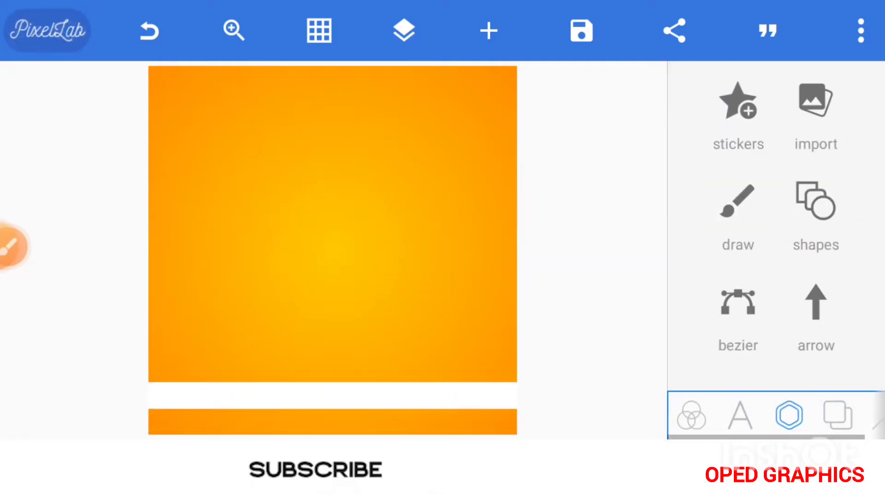
{"action": "left_click", "coordinate": [404, 31]}
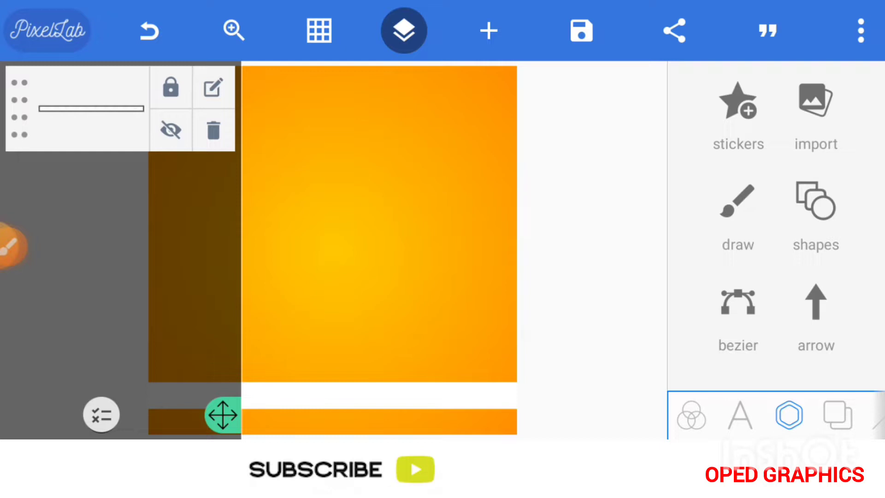
{"action": "left_click", "coordinate": [404, 31]}
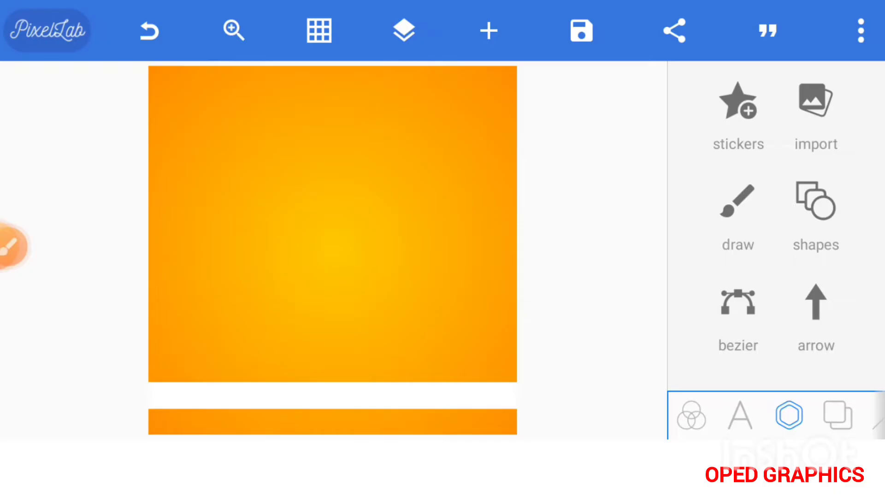
Add a text element reading 'MARCH'.
{"action": "left_click", "coordinate": [740, 415]}
{"action": "left_click", "coordinate": [738, 105]}
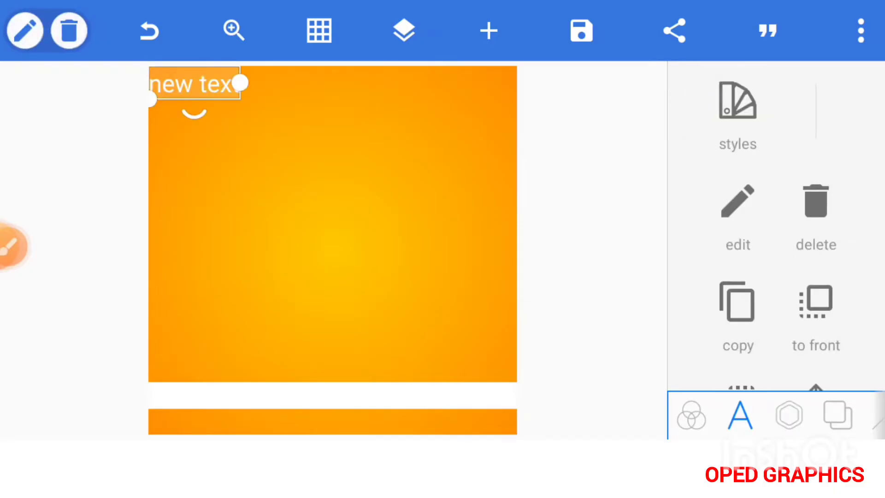
{"action": "left_click", "coordinate": [738, 208]}
{"action": "left_click", "coordinate": [252, 68]}
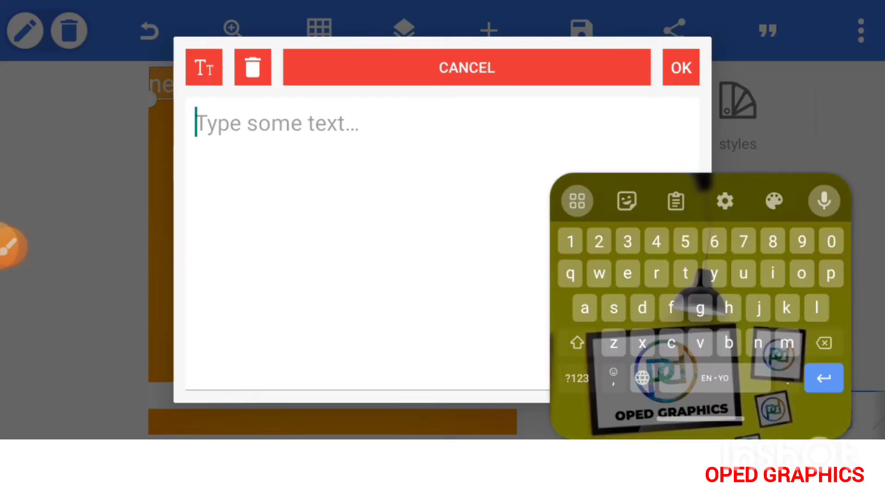
{"action": "type", "text": "MAEC"}
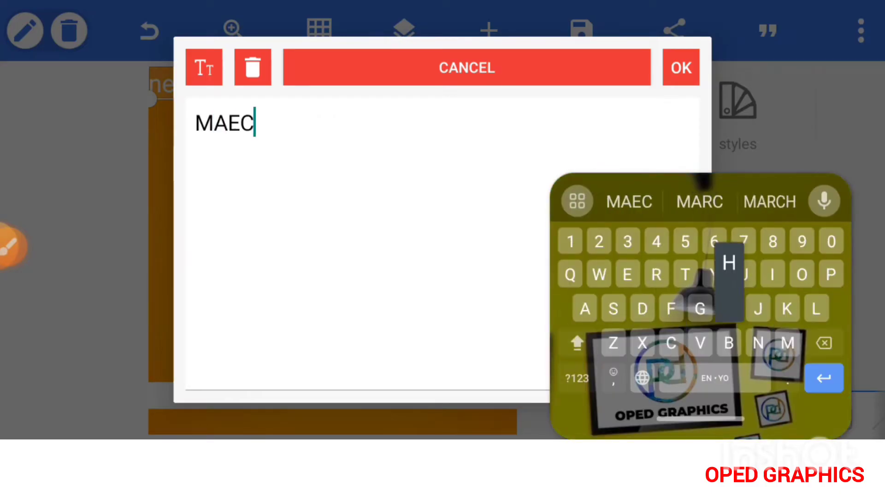
{"action": "type", "text": "H"}
{"action": "left_click", "coordinate": [699, 202]}
{"action": "key", "text": "BackSpace"}
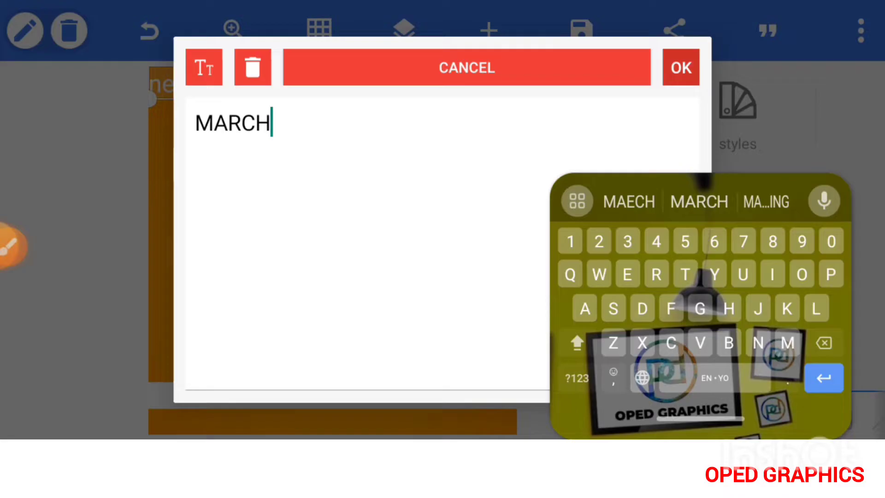
{"action": "left_click", "coordinate": [681, 67]}
Move MARCH to the centre of the flyer and add a second text element.
{"action": "mouse_move", "coordinate": [190, 83]}
{"action": "left_mouse_down"}
{"action": "mouse_move", "coordinate": [411, 184]}
{"action": "mouse_move", "coordinate": [210, 259]}
{"action": "mouse_move", "coordinate": [212, 278]}
{"action": "left_mouse_up"}
{"action": "left_click", "coordinate": [332, 333]}
{"action": "left_click", "coordinate": [738, 99]}
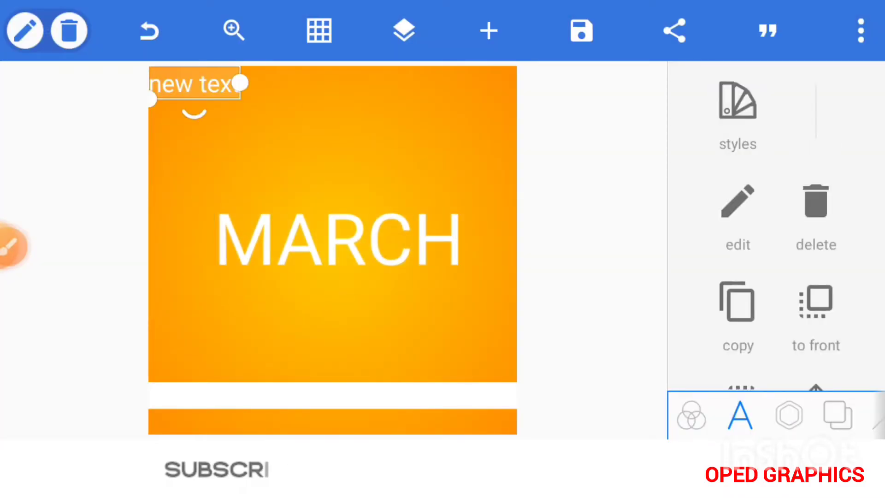
Change the second text to 'Welcome To' and drag it just above MARCH.
{"action": "left_click", "coordinate": [738, 214]}
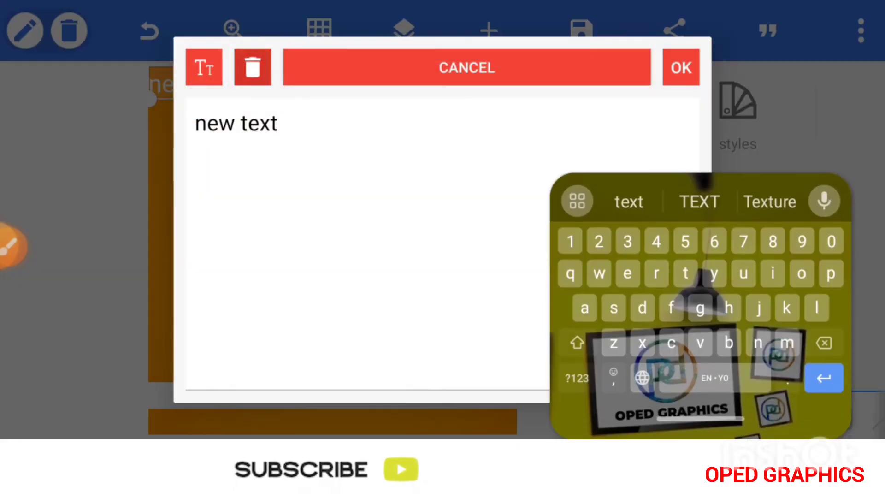
{"action": "left_click", "coordinate": [252, 68]}
{"action": "left_click", "coordinate": [578, 343]}
{"action": "type", "text": "W"}
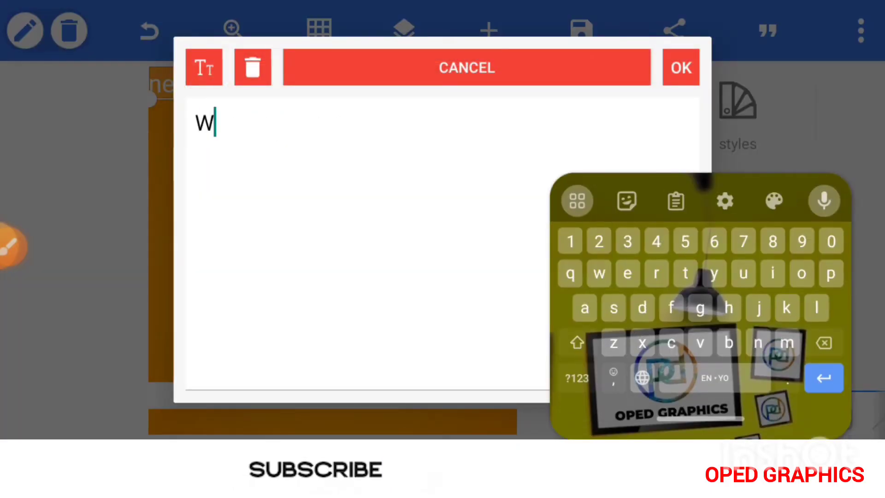
{"action": "type", "text": "el"}
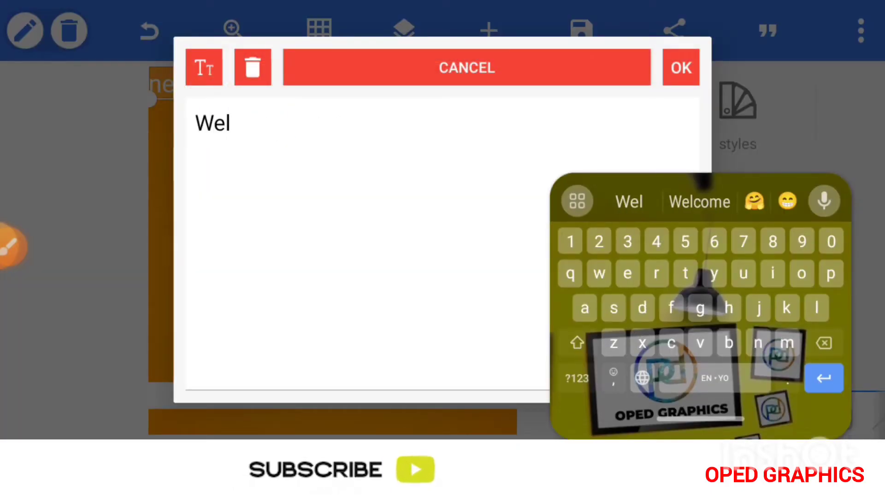
{"action": "left_click", "coordinate": [699, 202]}
{"action": "type", "text": "To"}
{"action": "key", "text": "BackSpace"}
{"action": "left_click", "coordinate": [681, 67]}
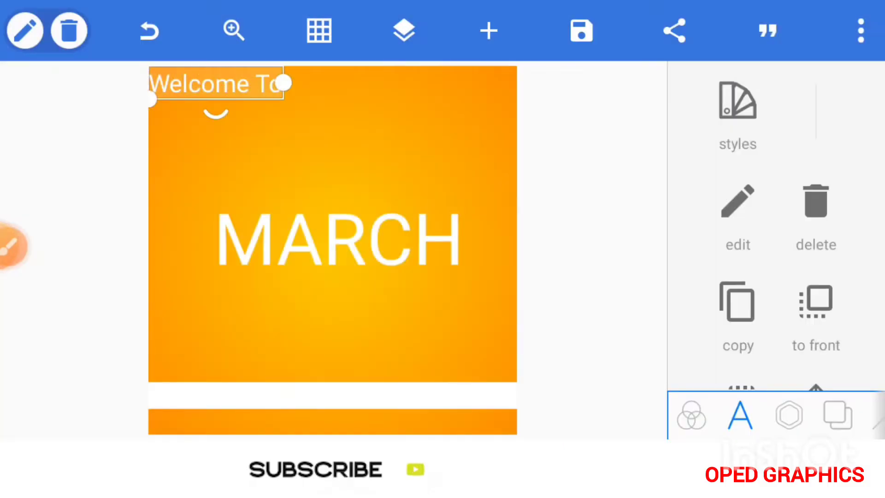
{"action": "mouse_move", "coordinate": [216, 84]}
{"action": "left_mouse_down"}
{"action": "mouse_move", "coordinate": [270, 121]}
{"action": "mouse_move", "coordinate": [286, 117]}
{"action": "mouse_move", "coordinate": [262, 160]}
{"action": "left_mouse_up"}
{"action": "scroll", "coordinate": [775, 228], "scroll_direction": "down", "scroll_amount": 10}
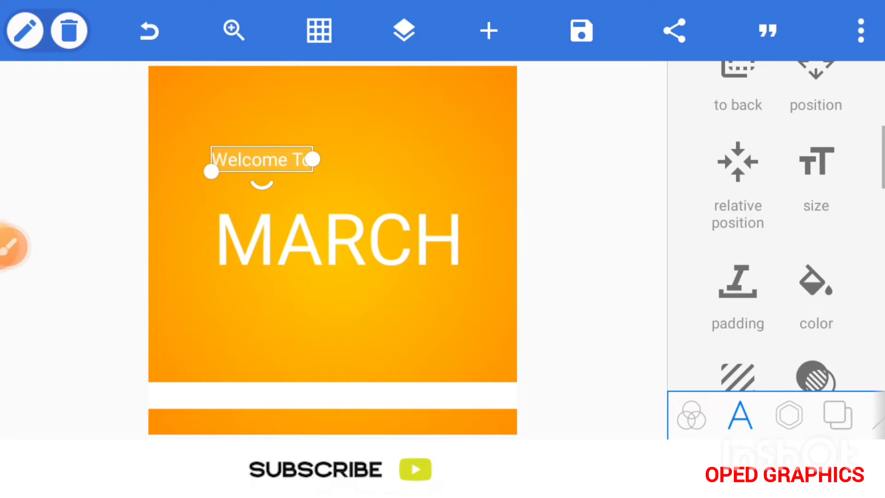
Apply the Kaapeli W01 Bold font to Welcome To and shrink it slightly.
{"action": "left_click", "coordinate": [738, 285]}
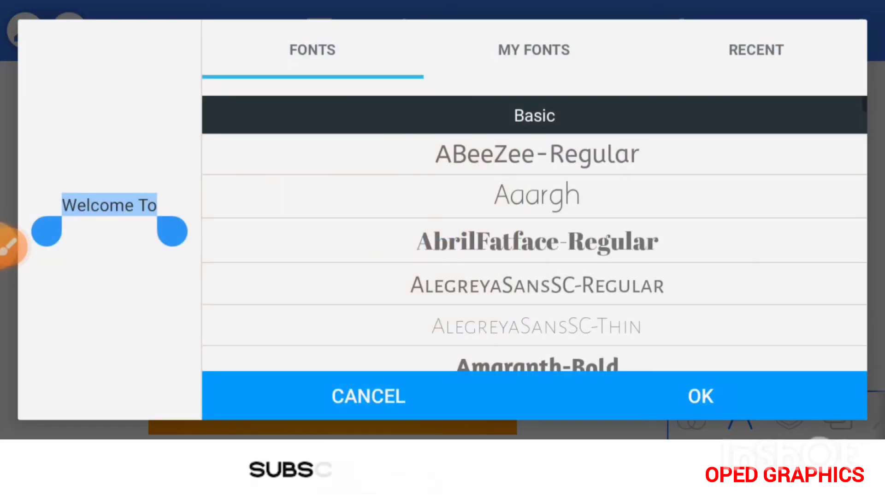
{"action": "left_click", "coordinate": [534, 50]}
{"action": "scroll", "coordinate": [534, 277], "scroll_direction": "down", "scroll_amount": 3}
{"action": "scroll", "coordinate": [534, 277], "scroll_direction": "up", "scroll_amount": 5}
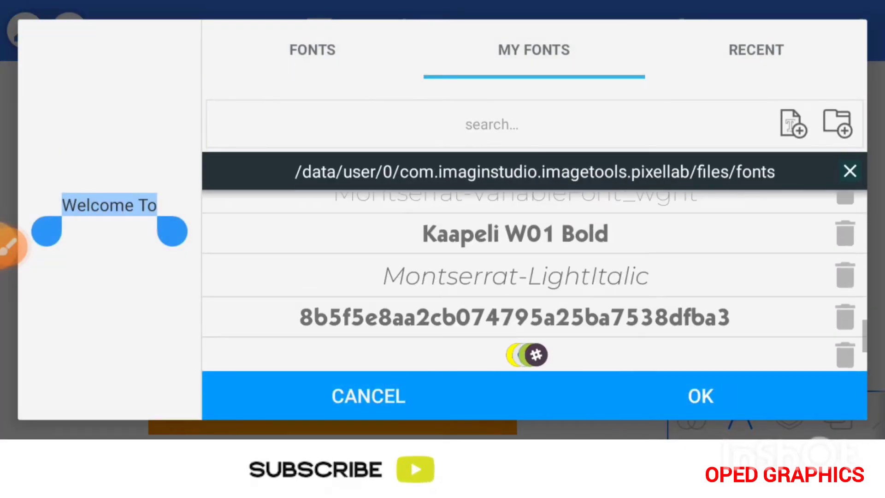
{"action": "left_click", "coordinate": [515, 251]}
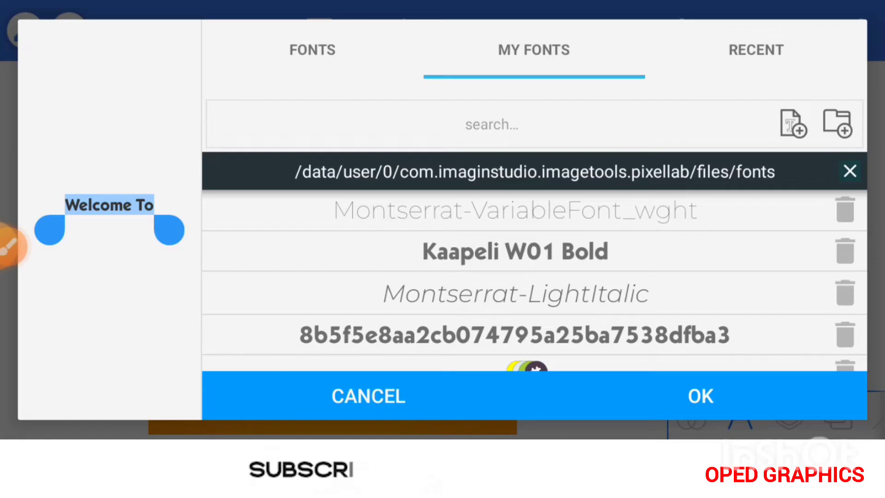
{"action": "left_click", "coordinate": [701, 396]}
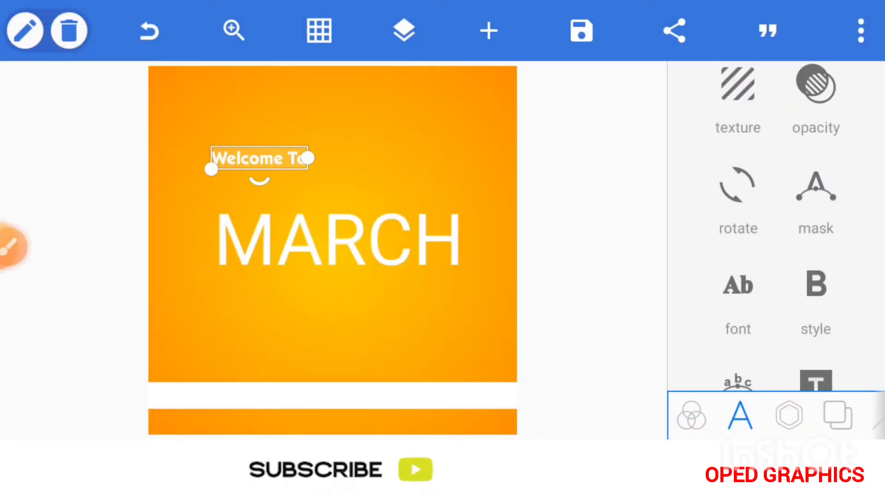
{"action": "mouse_move", "coordinate": [308, 158]}
{"action": "left_mouse_down"}
{"action": "mouse_move", "coordinate": [315, 154]}
{"action": "mouse_move", "coordinate": [294, 168]}
{"action": "left_mouse_up"}
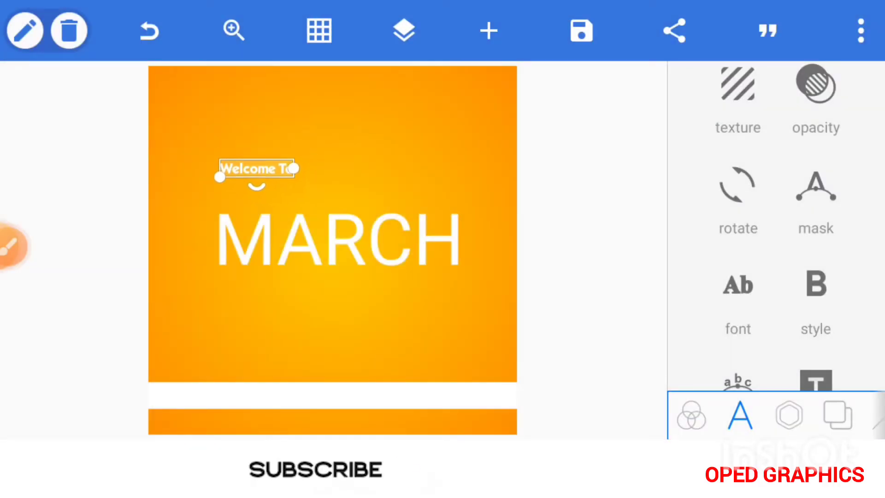
Give MARCH a condensed font from My Fonts and enlarge it beneath Welcome To.
{"action": "left_click", "coordinate": [339, 238]}
{"action": "scroll", "coordinate": [775, 242], "scroll_direction": "down", "scroll_amount": 2}
{"action": "left_click", "coordinate": [738, 207]}
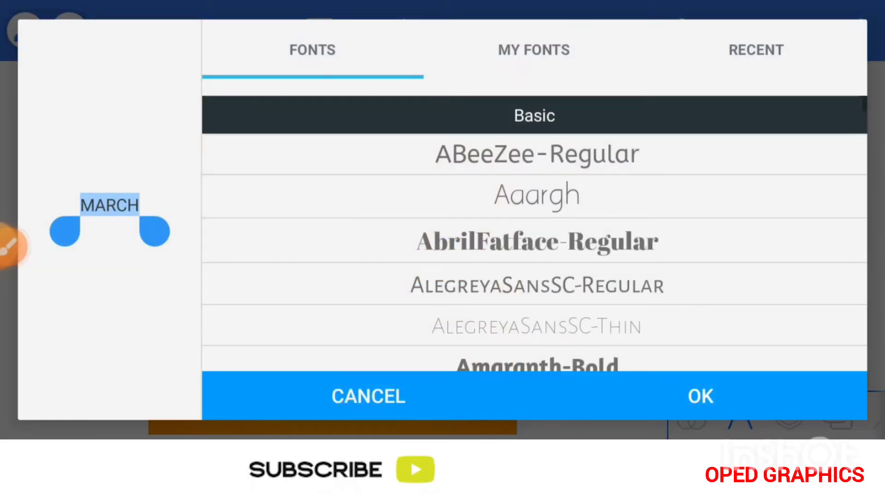
{"action": "left_click", "coordinate": [534, 50]}
{"action": "scroll", "coordinate": [515, 277], "scroll_direction": "down", "scroll_amount": 3}
{"action": "scroll", "coordinate": [534, 284], "scroll_direction": "down", "scroll_amount": 5}
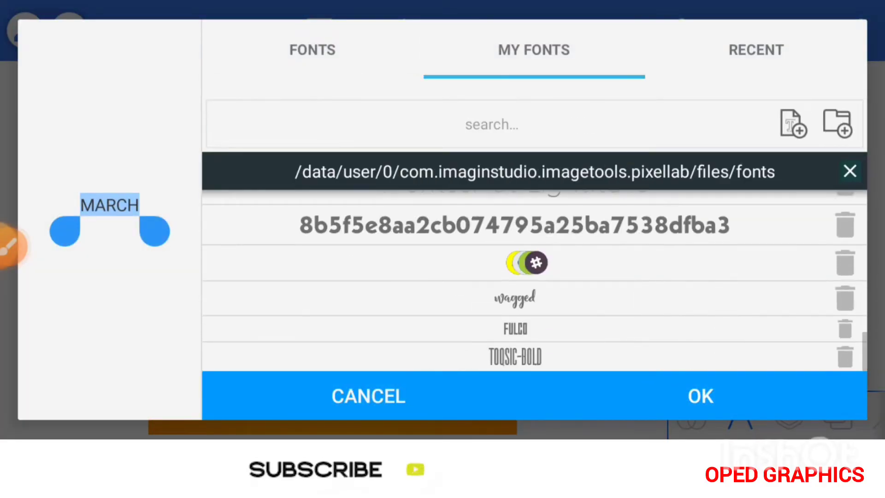
{"action": "left_click", "coordinate": [515, 357]}
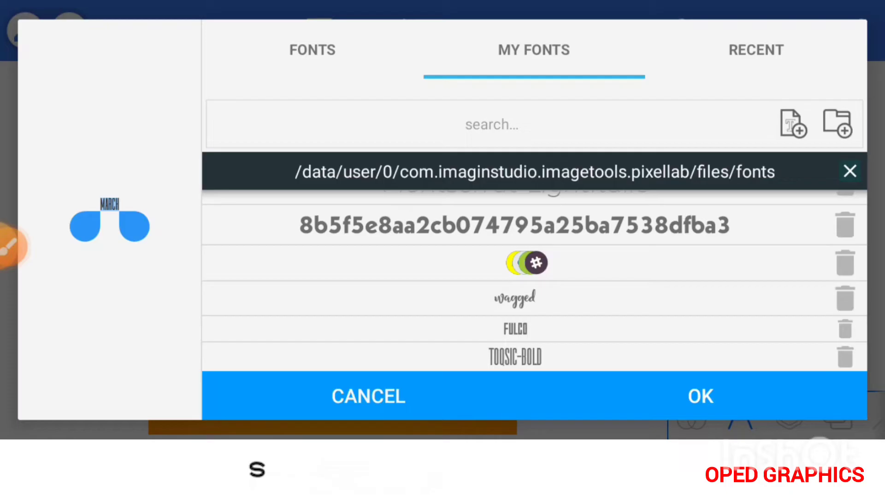
{"action": "left_click", "coordinate": [700, 396]}
{"action": "left_click_drag", "start_coordinate": [213, 242], "coordinate": [227, 289]}
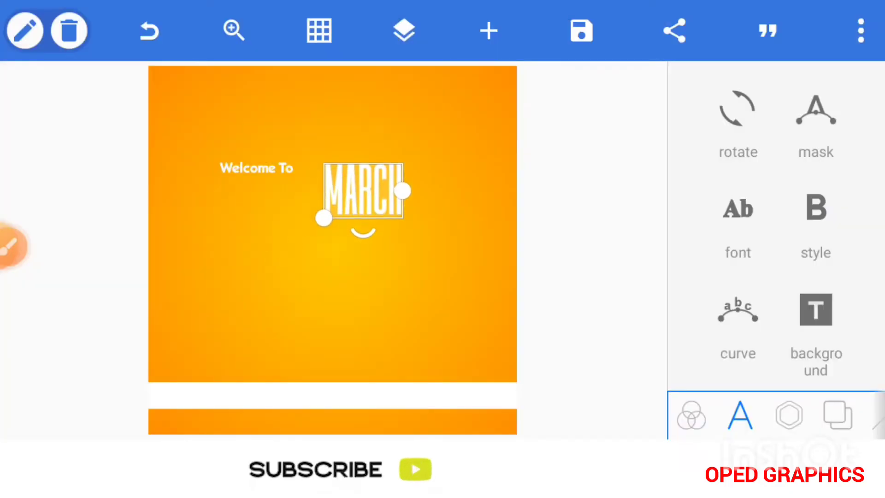
{"action": "left_click_drag", "start_coordinate": [315, 228], "coordinate": [311, 238]}
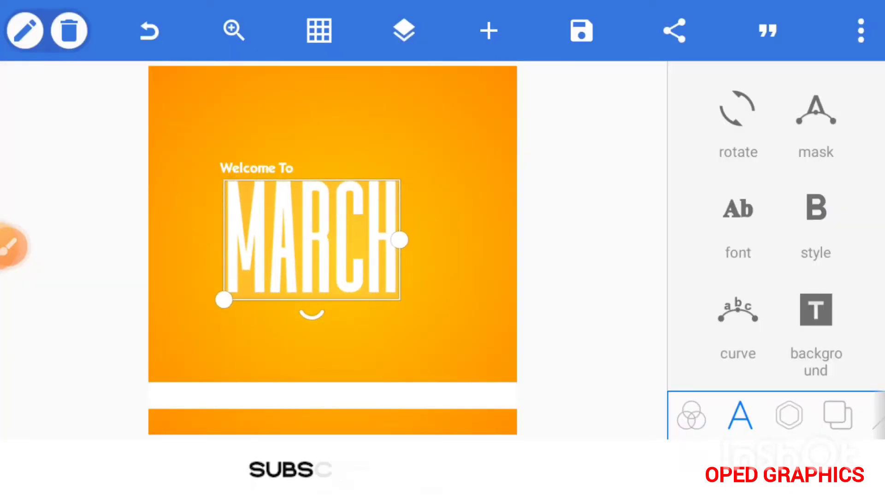
{"action": "scroll", "coordinate": [776, 228], "scroll_direction": "up", "scroll_amount": 3}
{"action": "scroll", "coordinate": [777, 229], "scroll_direction": "up", "scroll_amount": 2}
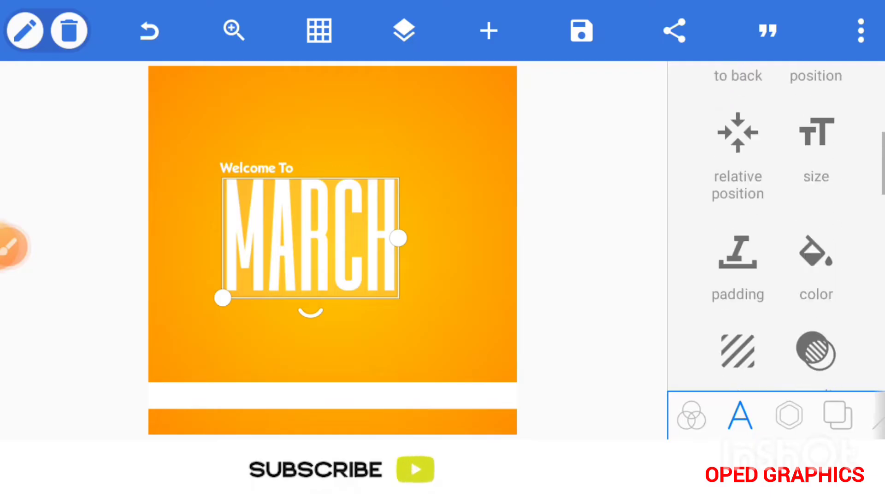
Centre MARCH horizontally on the flyer.
{"action": "left_click", "coordinate": [737, 191]}
{"action": "left_click", "coordinate": [784, 164]}
{"action": "left_click", "coordinate": [722, 90]}
Nudge Welcome To right and down in 1px steps to match MARCH's left edge.
{"action": "left_click", "coordinate": [256, 167]}
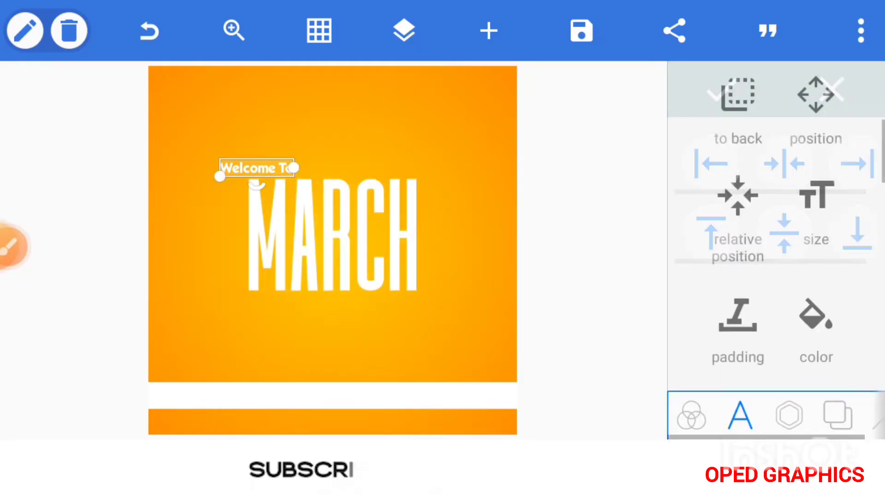
{"action": "left_click", "coordinate": [816, 93]}
{"action": "left_click", "coordinate": [785, 228]}
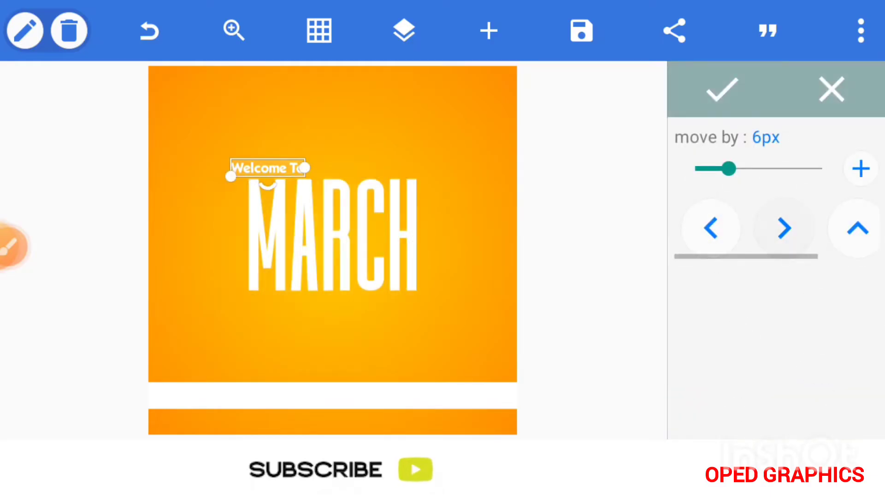
{"action": "left_click_drag", "start_coordinate": [729, 169], "coordinate": [695, 169]}
{"action": "left_click", "coordinate": [784, 228]}
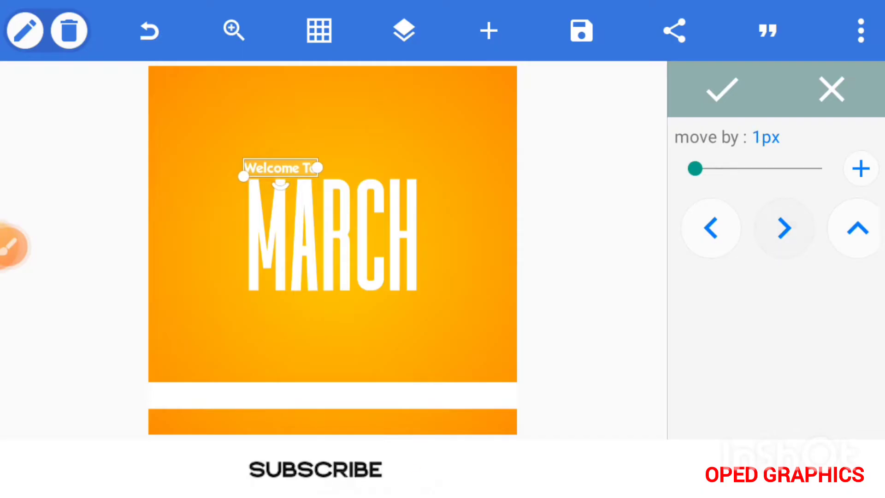
{"action": "left_click", "coordinate": [784, 228]}
{"action": "left_click_drag", "start_coordinate": [816, 228], "coordinate": [726, 228]}
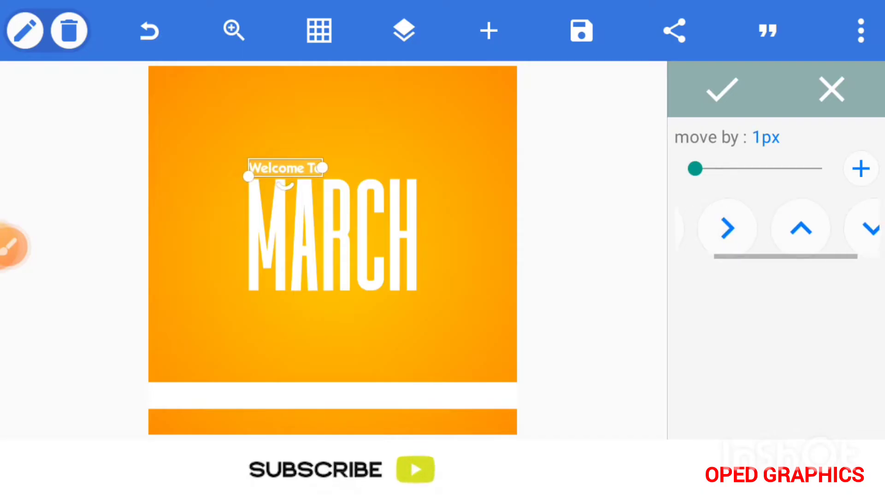
{"action": "left_click", "coordinate": [842, 228]}
Duplicate MARCH and place the copy below the original.
{"action": "left_click", "coordinate": [721, 90]}
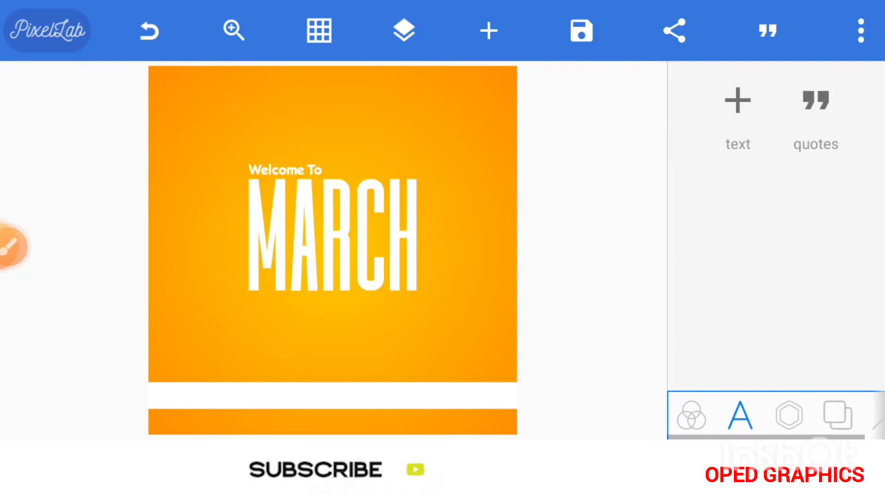
{"action": "left_click", "coordinate": [332, 236]}
{"action": "left_click", "coordinate": [738, 305]}
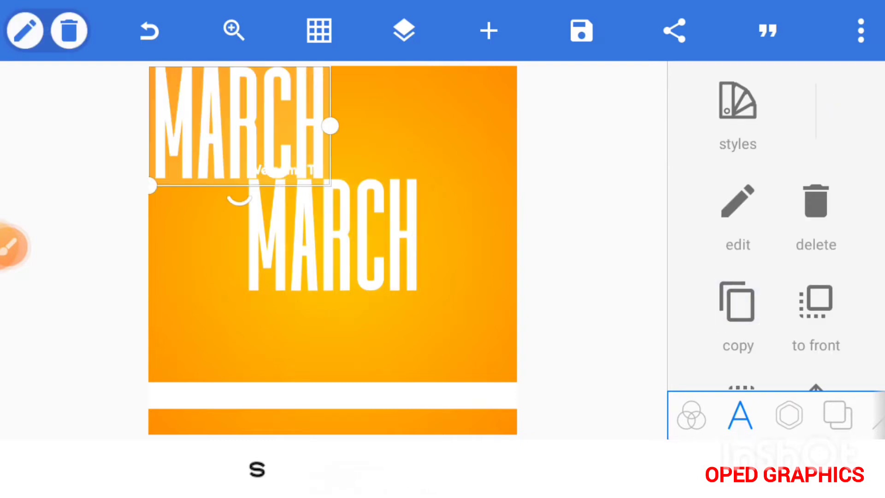
{"action": "mouse_move", "coordinate": [237, 128]}
{"action": "left_mouse_down"}
{"action": "mouse_move", "coordinate": [311, 238]}
{"action": "mouse_move", "coordinate": [327, 307]}
{"action": "left_mouse_up"}
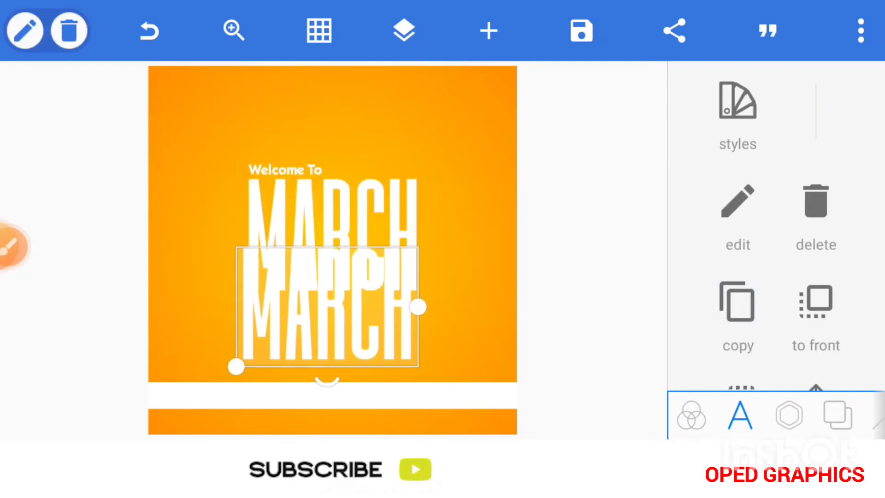
{"action": "scroll", "coordinate": [775, 242], "scroll_direction": "down", "scroll_amount": 2}
{"action": "scroll", "coordinate": [775, 242], "scroll_direction": "down", "scroll_amount": 5}
{"action": "scroll", "coordinate": [774, 242], "scroll_direction": "down", "scroll_amount": 4}
{"action": "scroll", "coordinate": [775, 242], "scroll_direction": "down", "scroll_amount": 2}
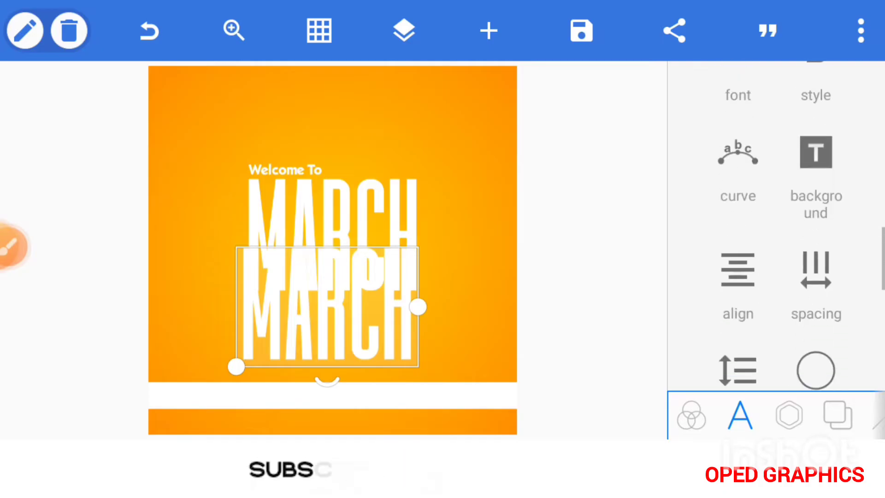
{"action": "scroll", "coordinate": [774, 242], "scroll_direction": "down", "scroll_amount": 3}
{"action": "scroll", "coordinate": [774, 242], "scroll_direction": "down", "scroll_amount": 5}
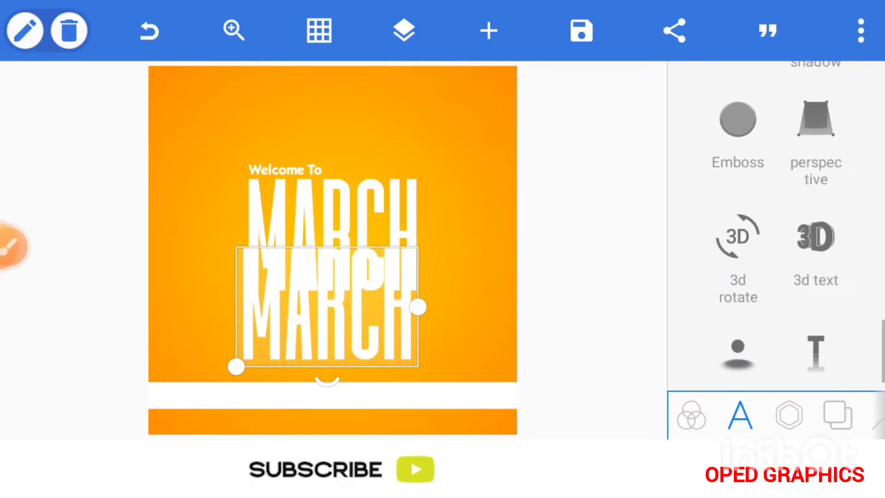
{"action": "scroll", "coordinate": [774, 243], "scroll_direction": "up", "scroll_amount": 1}
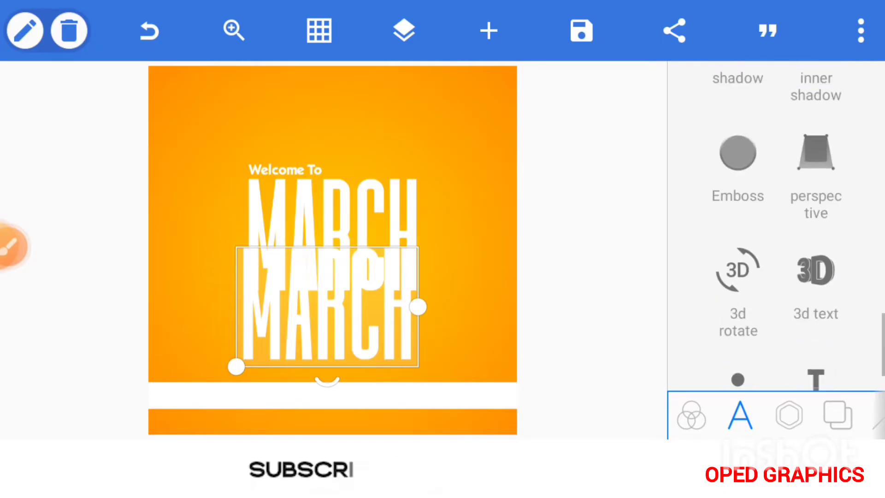
Enable a perspective warp on the copy so its bottom edge flares outward.
{"action": "left_click", "coordinate": [816, 166]}
{"action": "left_click_drag", "start_coordinate": [236, 366], "coordinate": [196, 366]}
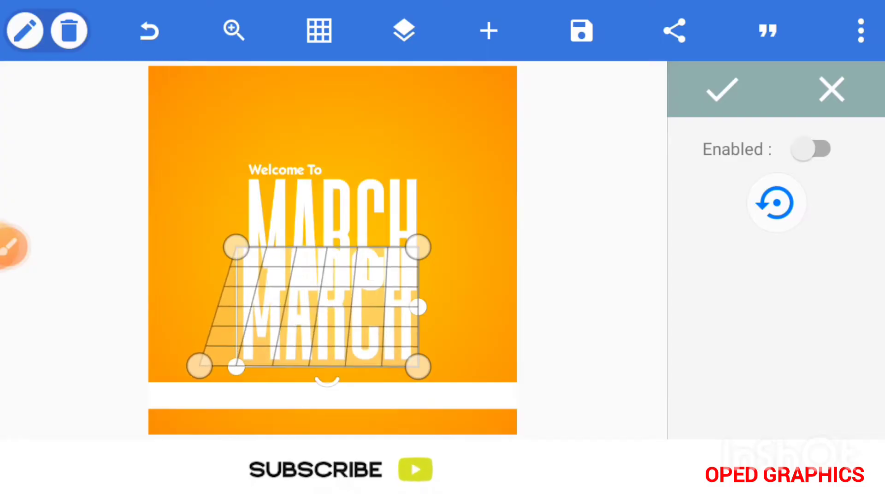
{"action": "left_click_drag", "start_coordinate": [418, 366], "coordinate": [437, 366]}
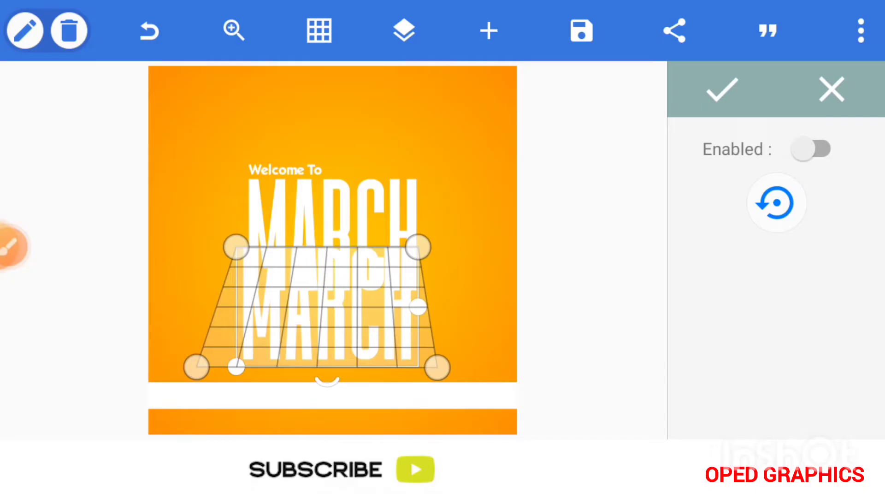
{"action": "mouse_move", "coordinate": [437, 366]}
{"action": "left_mouse_down"}
{"action": "mouse_move", "coordinate": [429, 367]}
{"action": "mouse_move", "coordinate": [444, 369]}
{"action": "left_mouse_up"}
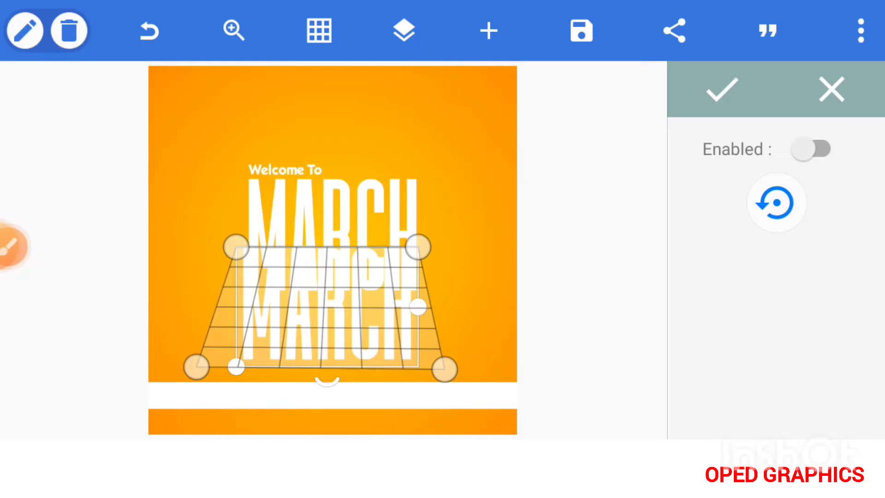
{"action": "left_click", "coordinate": [816, 148]}
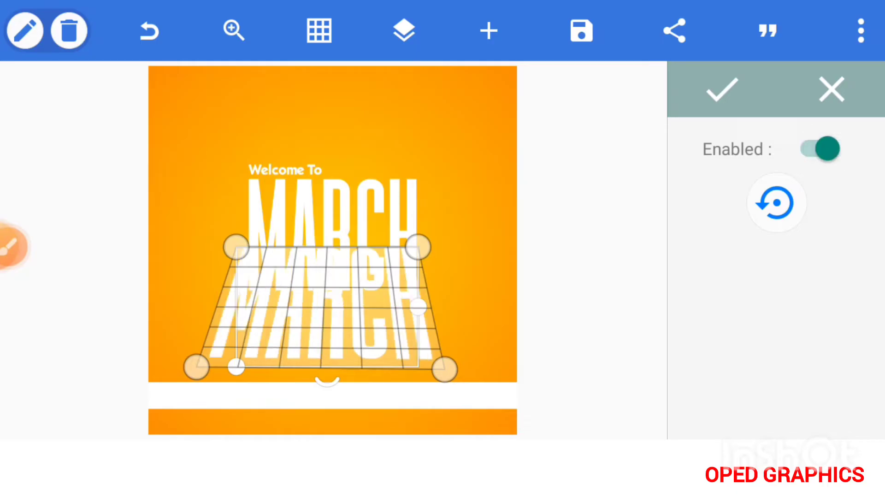
{"action": "left_click", "coordinate": [721, 89]}
Enable a reflection on the lower MARCH copy and adjust its position.
{"action": "mouse_move", "coordinate": [236, 366]}
{"action": "left_mouse_down"}
{"action": "mouse_move", "coordinate": [277, 338]}
{"action": "mouse_move", "coordinate": [222, 390]}
{"action": "mouse_move", "coordinate": [251, 383]}
{"action": "left_mouse_up"}
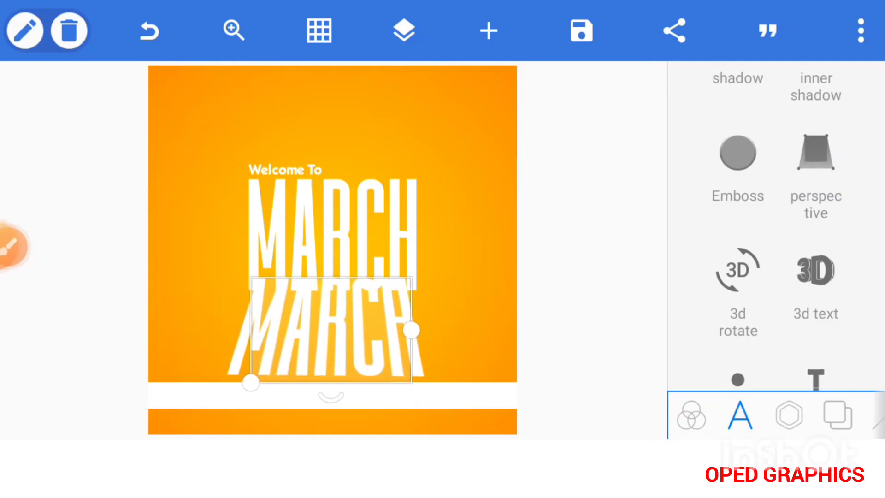
{"action": "scroll", "coordinate": [775, 221], "scroll_direction": "down", "scroll_amount": 2}
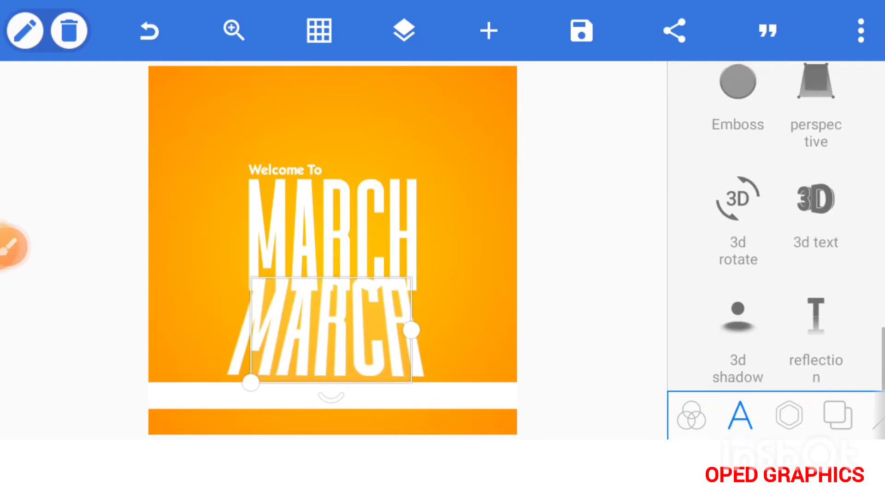
{"action": "left_click", "coordinate": [816, 318]}
{"action": "left_click", "coordinate": [823, 148]}
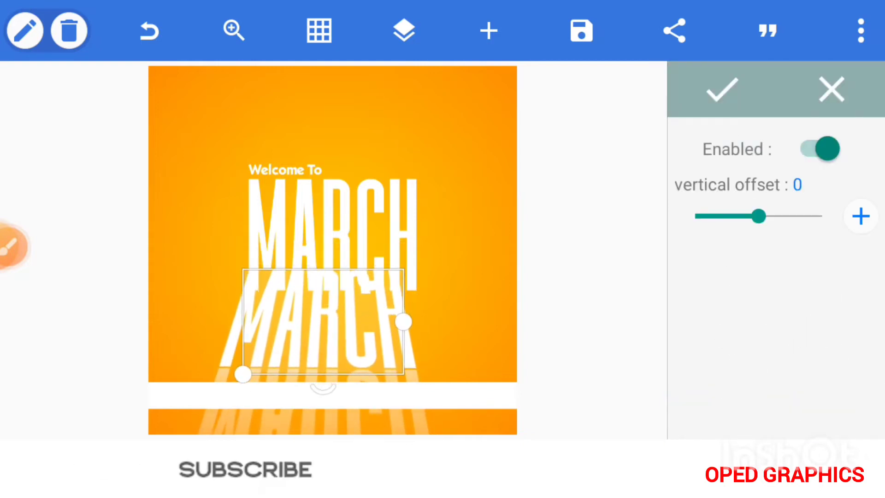
{"action": "left_click_drag", "start_coordinate": [332, 332], "coordinate": [322, 307]}
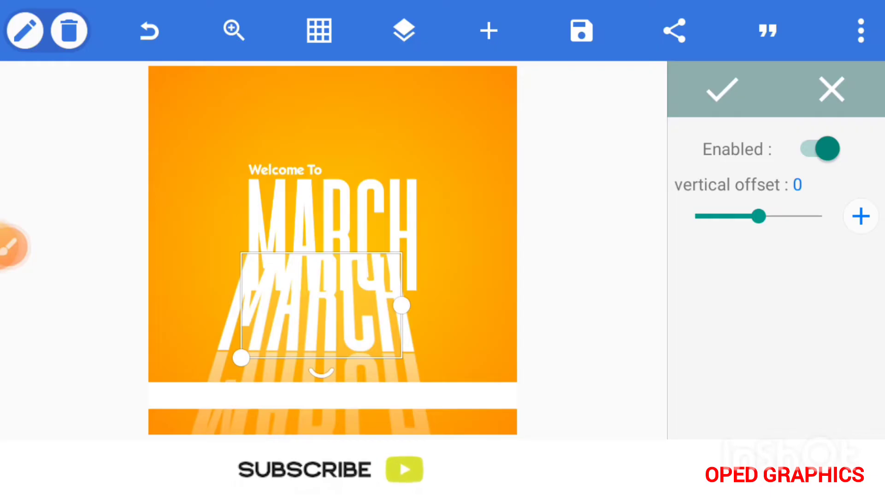
{"action": "left_click", "coordinate": [722, 90]}
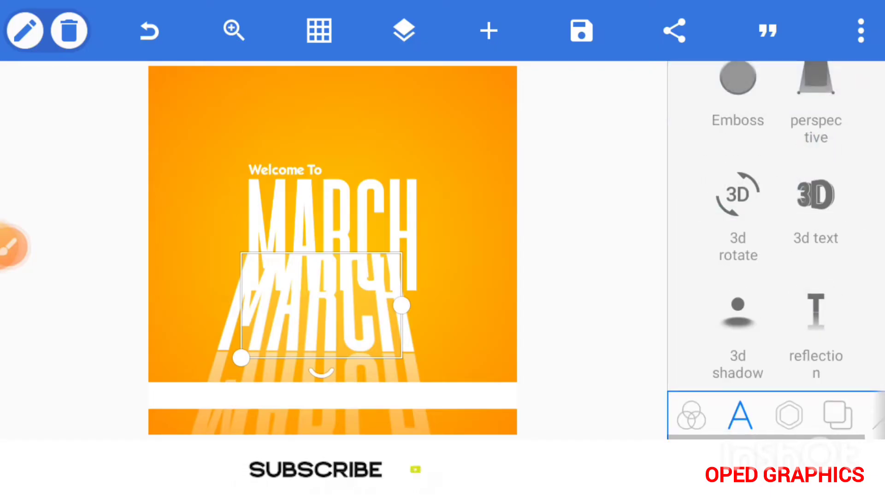
Tilt the lower MARCH back about 70° on the x axis and enlarge it.
{"action": "left_click", "coordinate": [738, 208]}
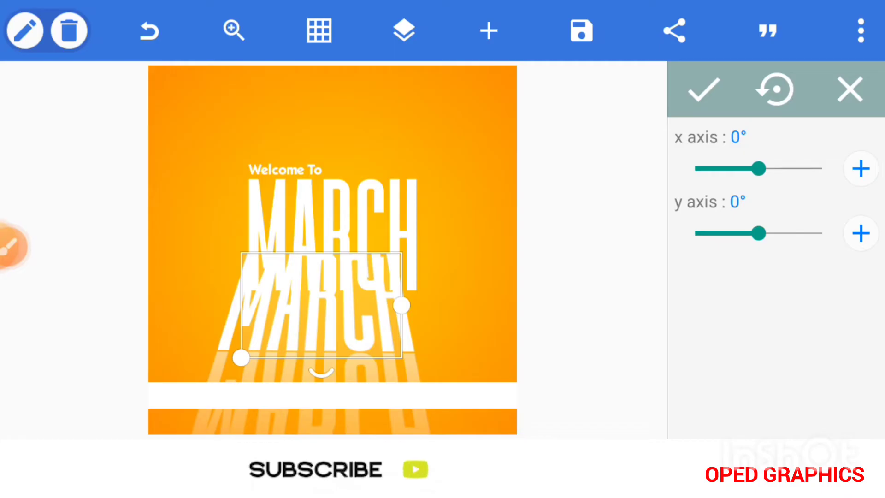
{"action": "left_click_drag", "start_coordinate": [758, 169], "coordinate": [784, 168]}
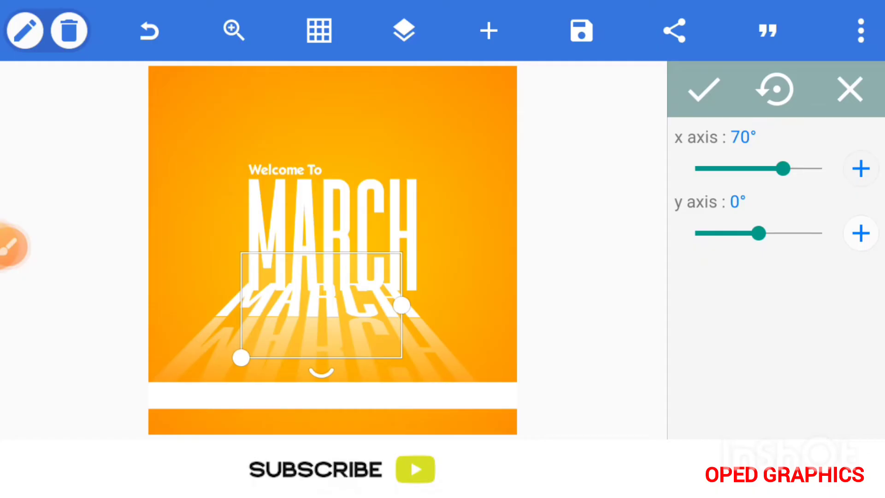
{"action": "left_click", "coordinate": [703, 88]}
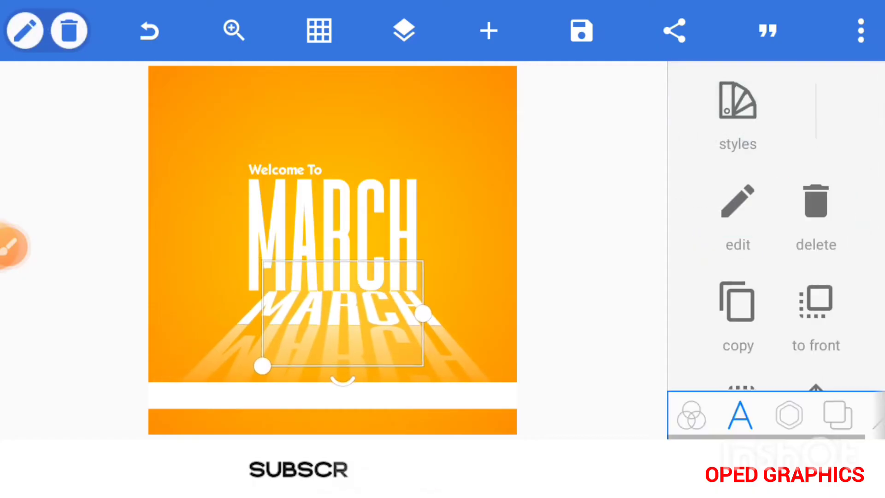
{"action": "left_click_drag", "start_coordinate": [256, 365], "coordinate": [240, 375]}
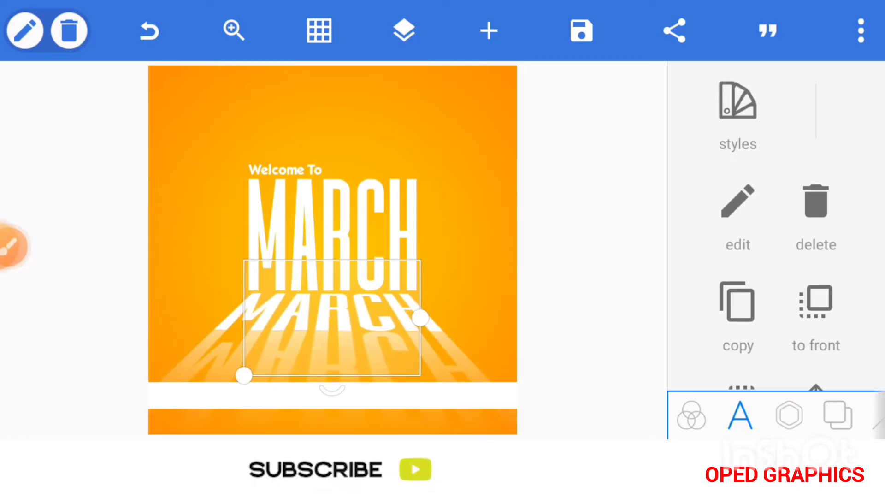
Import the photo of the man on the sofa onto the flyer.
{"action": "key", "text": "Escape"}
{"action": "left_click", "coordinate": [789, 416]}
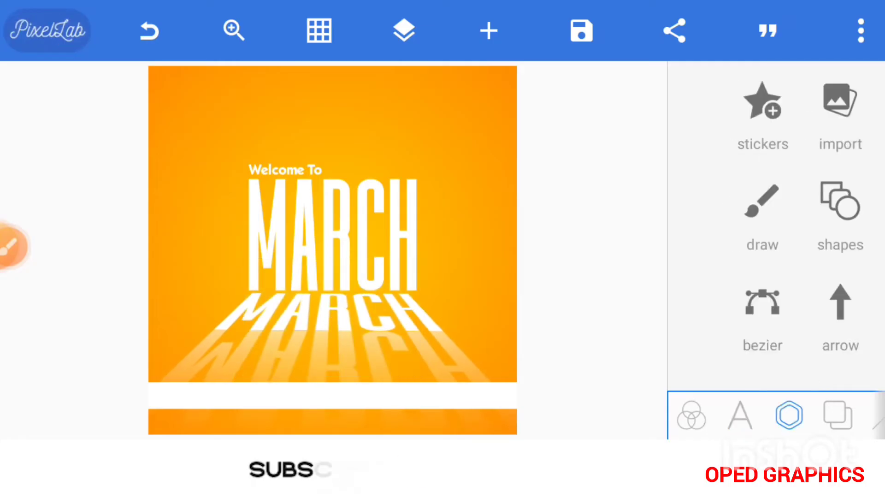
{"action": "left_click", "coordinate": [817, 100]}
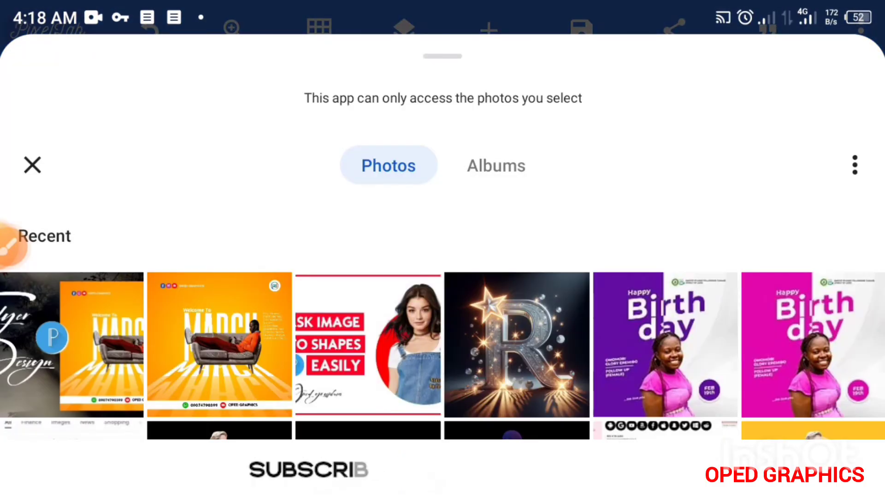
{"action": "scroll", "coordinate": [443, 311], "scroll_direction": "down", "scroll_amount": 2}
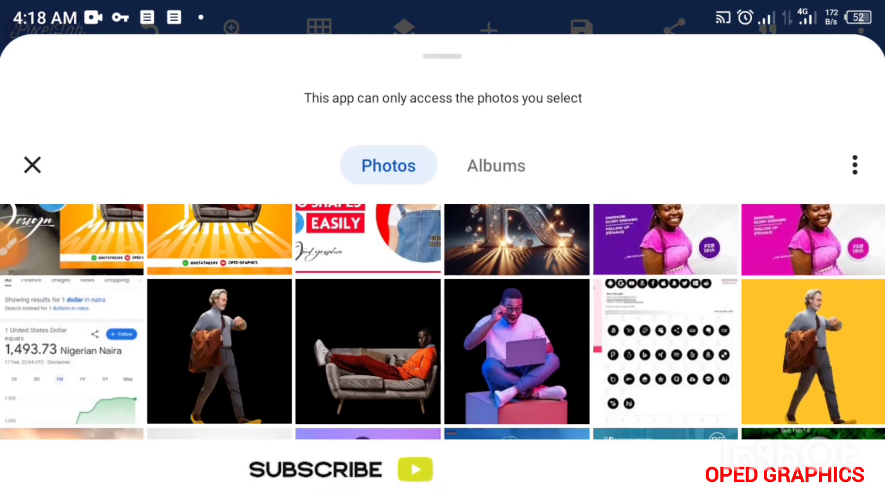
{"action": "left_click", "coordinate": [368, 351]}
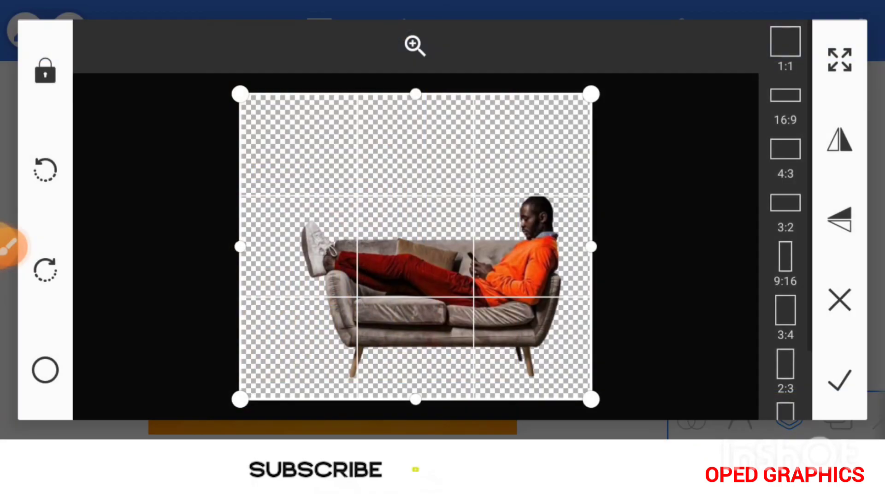
{"action": "left_click", "coordinate": [840, 379]}
Scale the sofa photo and position it over the MARCH heading.
{"action": "left_click_drag", "start_coordinate": [483, 341], "coordinate": [415, 283]}
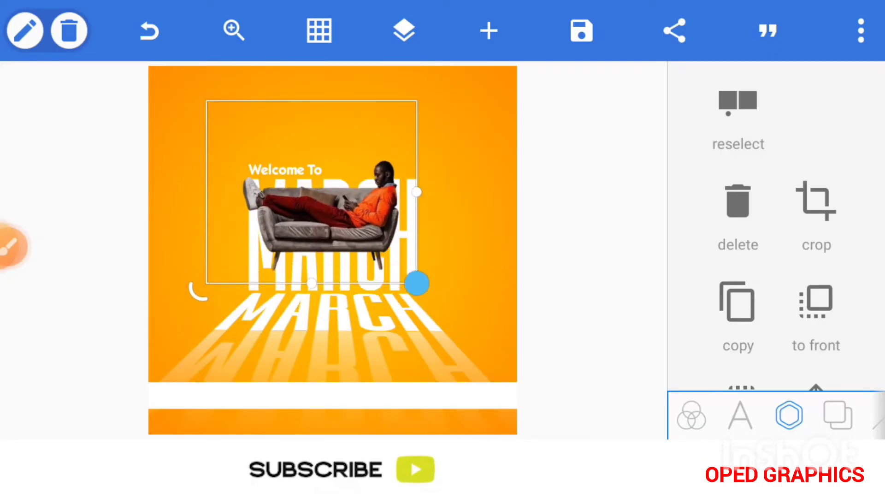
{"action": "left_click_drag", "start_coordinate": [312, 194], "coordinate": [321, 242]}
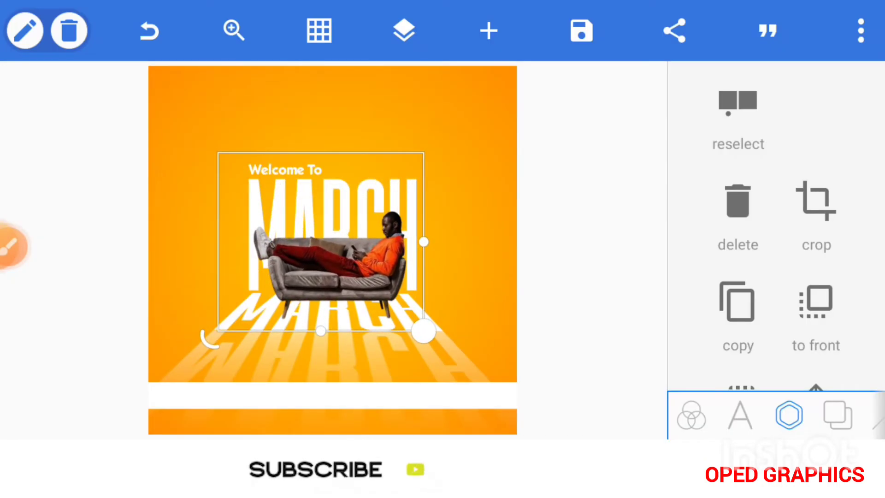
{"action": "left_click_drag", "start_coordinate": [424, 332], "coordinate": [428, 340]}
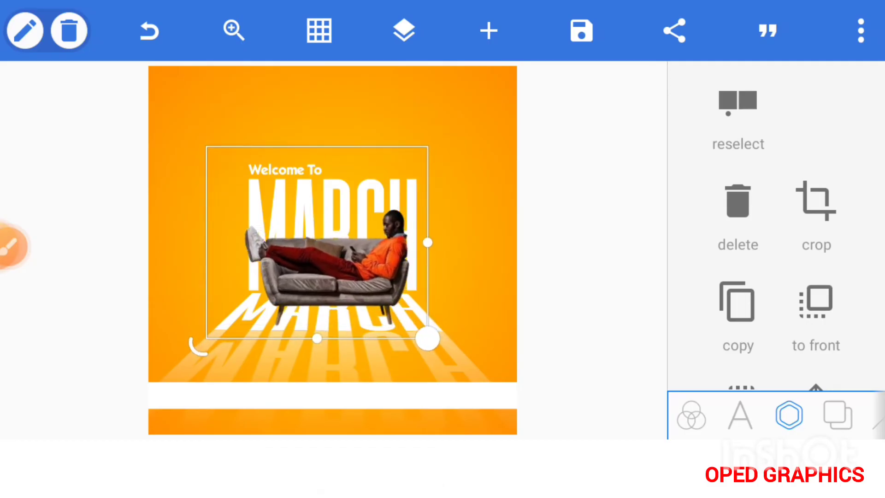
{"action": "left_click", "coordinate": [588, 242]}
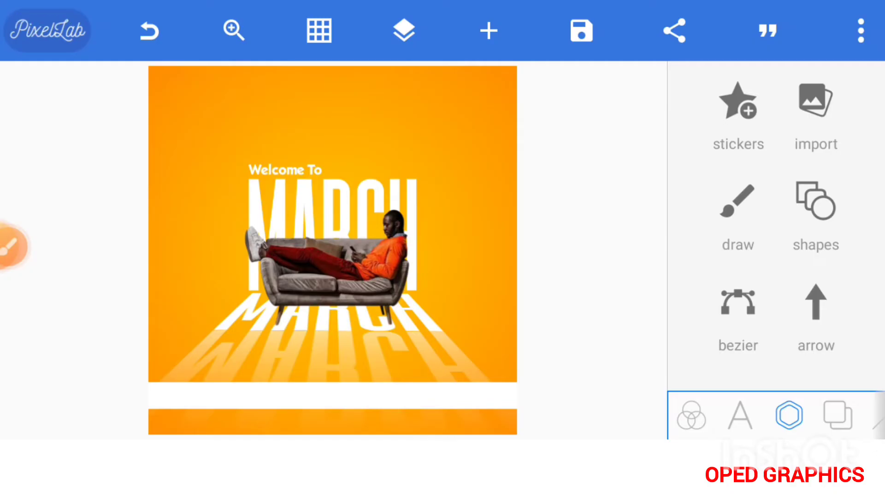
Add the pasted 'May this new month…' greeting as text and shrink it near 'Welcome To'.
{"action": "left_click", "coordinate": [740, 415]}
{"action": "left_click", "coordinate": [738, 104]}
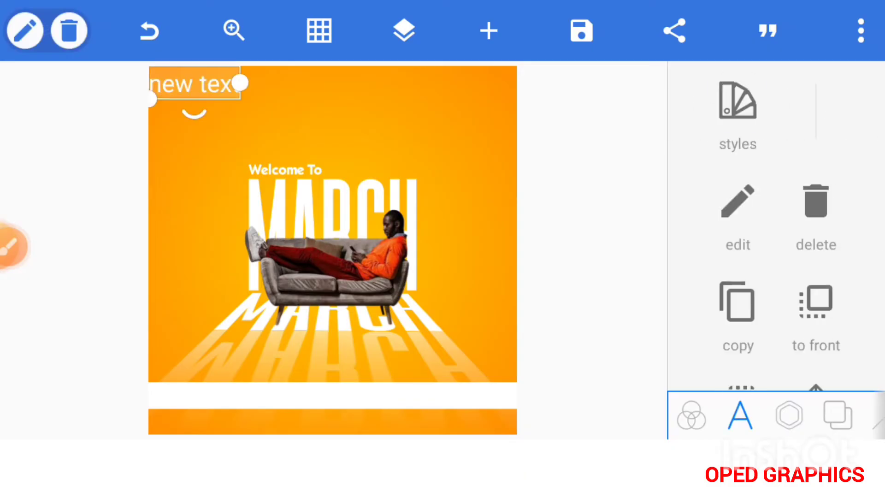
{"action": "left_click", "coordinate": [738, 208]}
{"action": "left_click", "coordinate": [252, 67]}
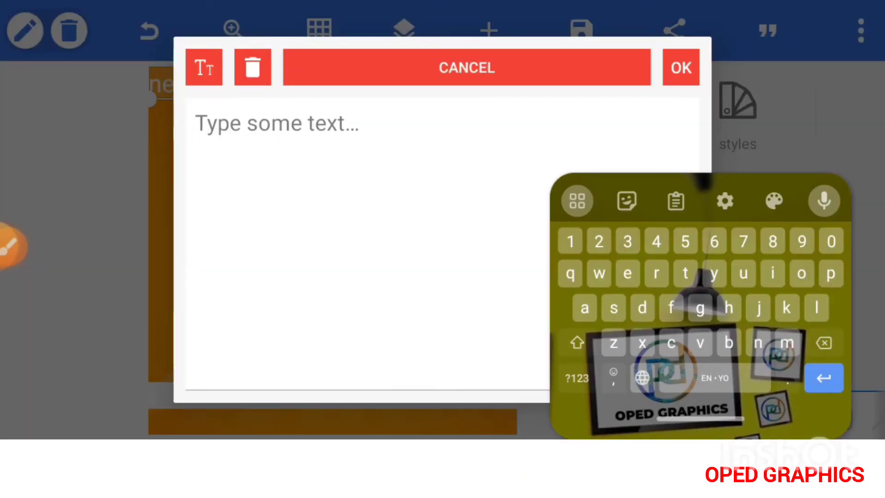
{"action": "left_click", "coordinate": [196, 152]}
{"action": "left_click", "coordinate": [431, 65]}
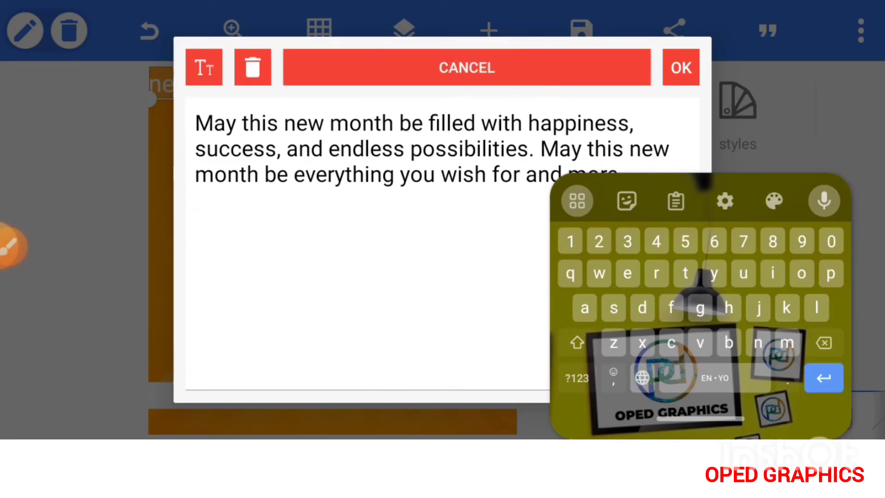
{"action": "left_click_drag", "start_coordinate": [701, 417], "coordinate": [737, 418]}
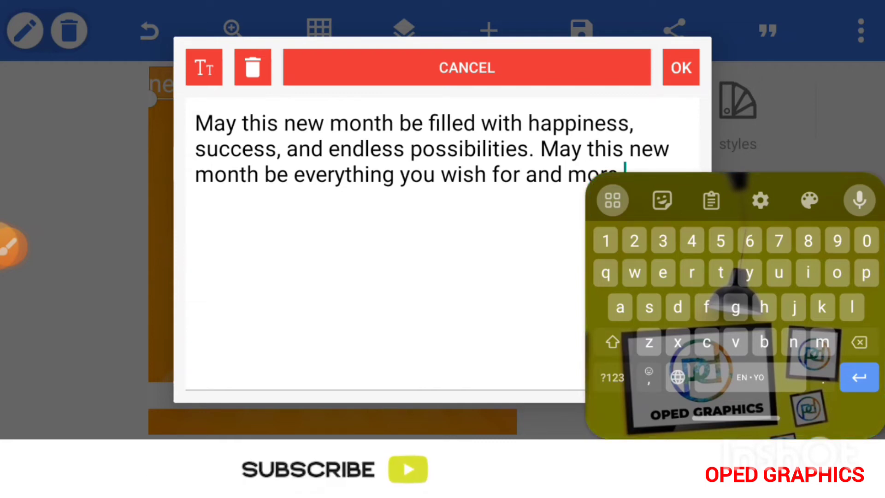
{"action": "left_click", "coordinate": [680, 67]}
{"action": "left_click_drag", "start_coordinate": [151, 215], "coordinate": [334, 180]}
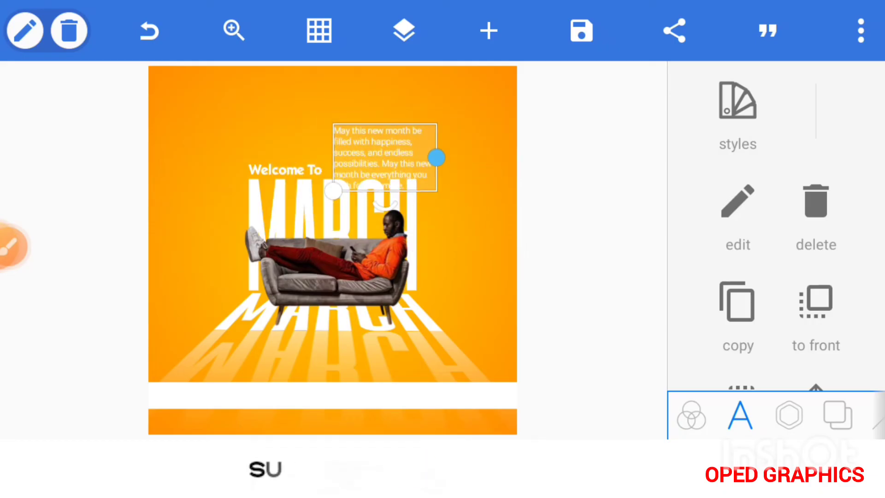
Move the greeting beside the man, set it in Montserrat-Regular, and narrow its box.
{"action": "mouse_move", "coordinate": [467, 152]}
{"action": "left_mouse_down"}
{"action": "mouse_move", "coordinate": [421, 158]}
{"action": "mouse_move", "coordinate": [458, 225]}
{"action": "left_mouse_up"}
{"action": "scroll", "coordinate": [775, 242], "scroll_direction": "down", "scroll_amount": 10}
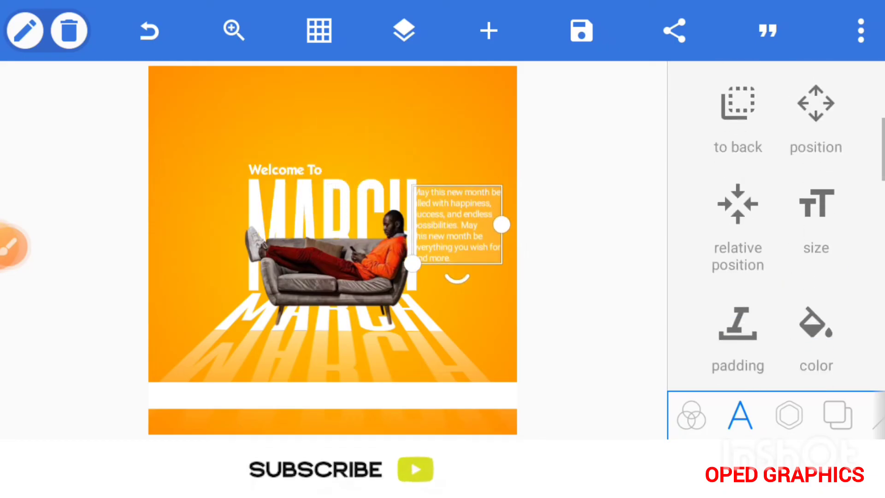
{"action": "left_click", "coordinate": [738, 181]}
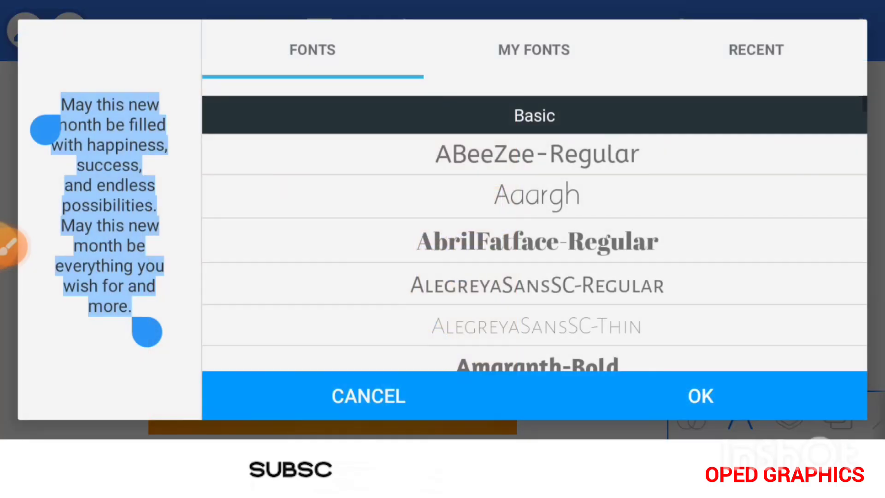
{"action": "scroll", "coordinate": [534, 277], "scroll_direction": "down", "scroll_amount": 5}
{"action": "left_click", "coordinate": [533, 50]}
{"action": "scroll", "coordinate": [534, 277], "scroll_direction": "down", "scroll_amount": 3}
{"action": "scroll", "coordinate": [534, 277], "scroll_direction": "down", "scroll_amount": 3}
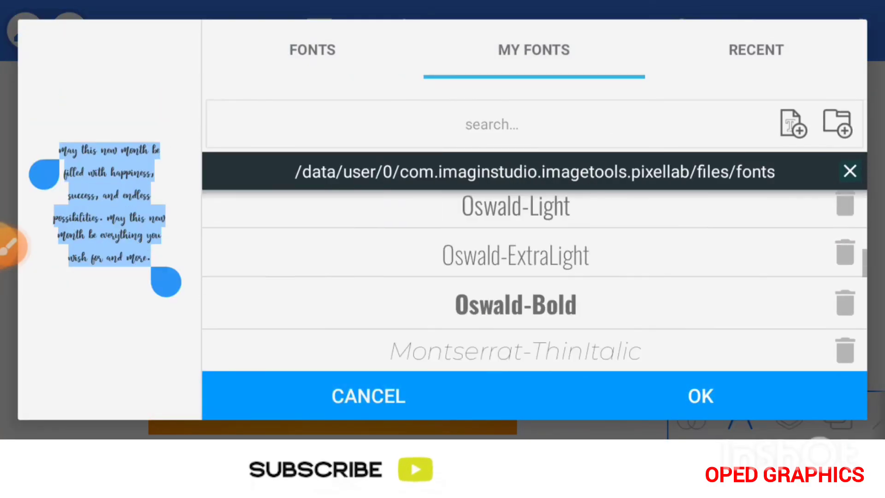
{"action": "scroll", "coordinate": [534, 277], "scroll_direction": "down", "scroll_amount": 2}
{"action": "scroll", "coordinate": [534, 277], "scroll_direction": "up", "scroll_amount": 5}
{"action": "scroll", "coordinate": [534, 276], "scroll_direction": "up", "scroll_amount": 2}
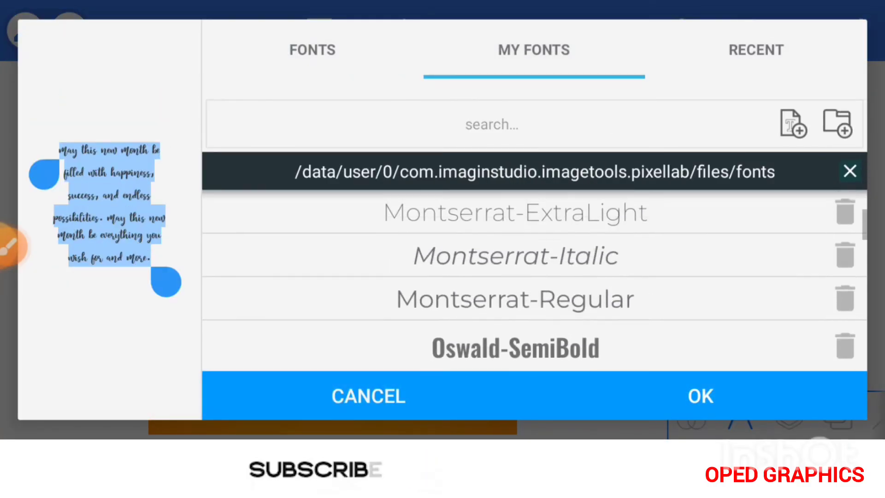
{"action": "scroll", "coordinate": [534, 277], "scroll_direction": "up", "scroll_amount": 1}
{"action": "left_click", "coordinate": [515, 315]}
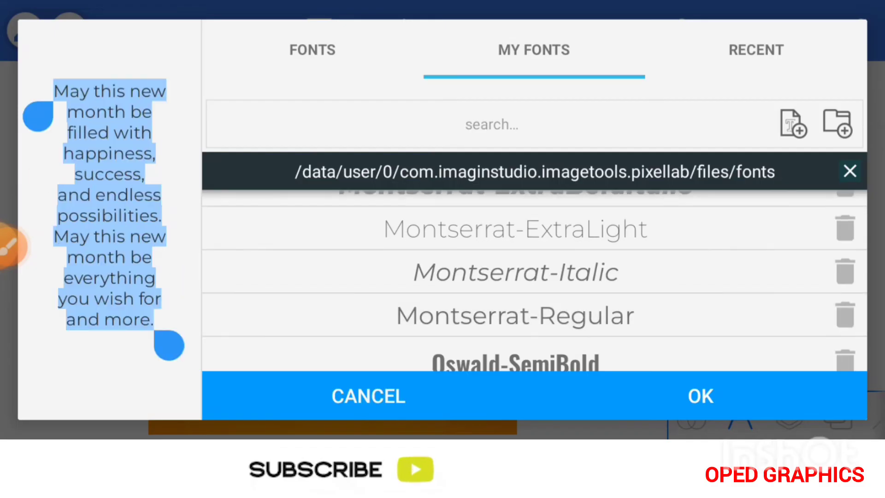
{"action": "left_click", "coordinate": [700, 396]}
{"action": "mouse_move", "coordinate": [412, 275]}
{"action": "left_mouse_down"}
{"action": "mouse_move", "coordinate": [435, 254]}
{"action": "mouse_move", "coordinate": [427, 259]}
{"action": "left_mouse_up"}
{"action": "scroll", "coordinate": [775, 229], "scroll_direction": "down", "scroll_amount": 2}
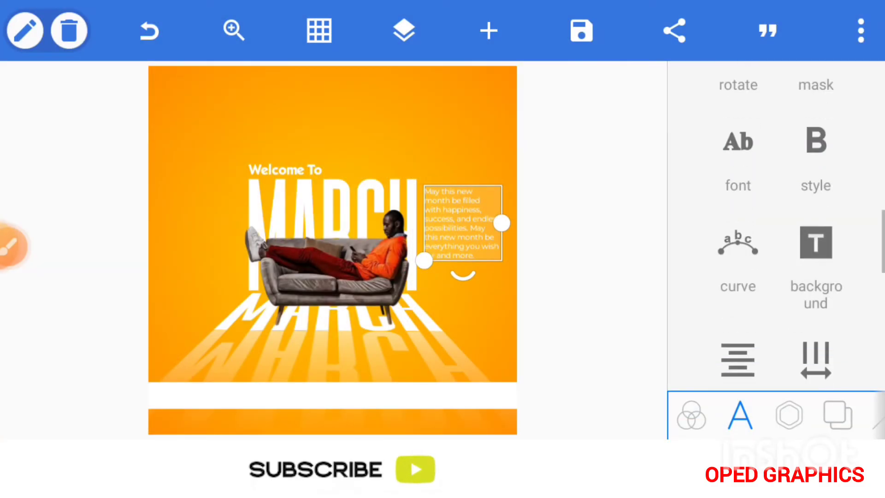
{"action": "scroll", "coordinate": [775, 228], "scroll_direction": "up", "scroll_amount": 6}
{"action": "scroll", "coordinate": [775, 249], "scroll_direction": "up", "scroll_amount": 3}
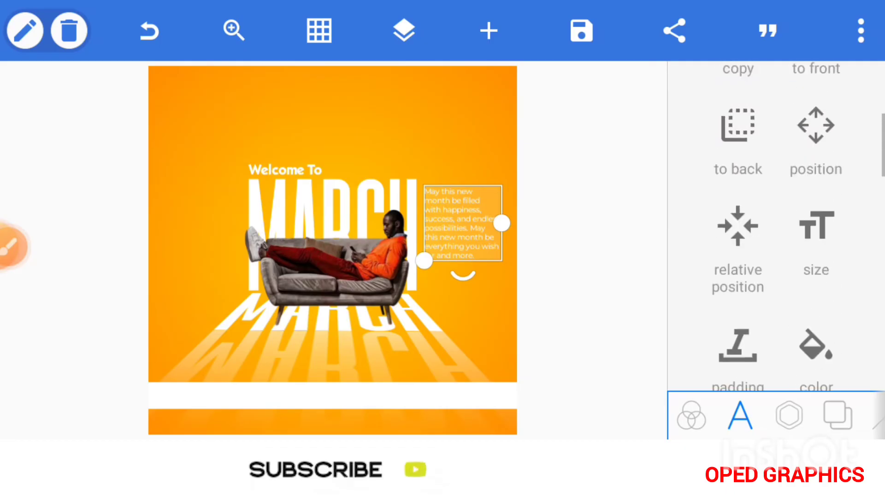
Nudge the greeting up twice and left once, then deselect it.
{"action": "left_click", "coordinate": [814, 227]}
{"action": "left_click", "coordinate": [858, 228]}
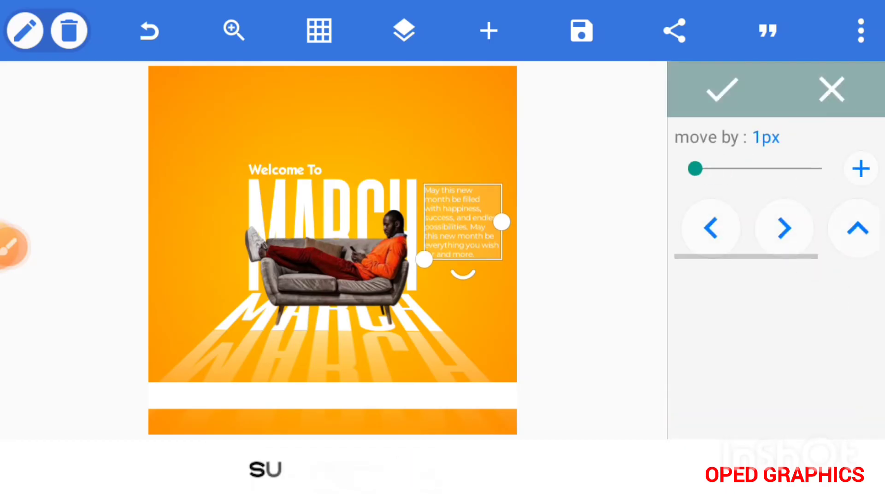
{"action": "left_click", "coordinate": [711, 228]}
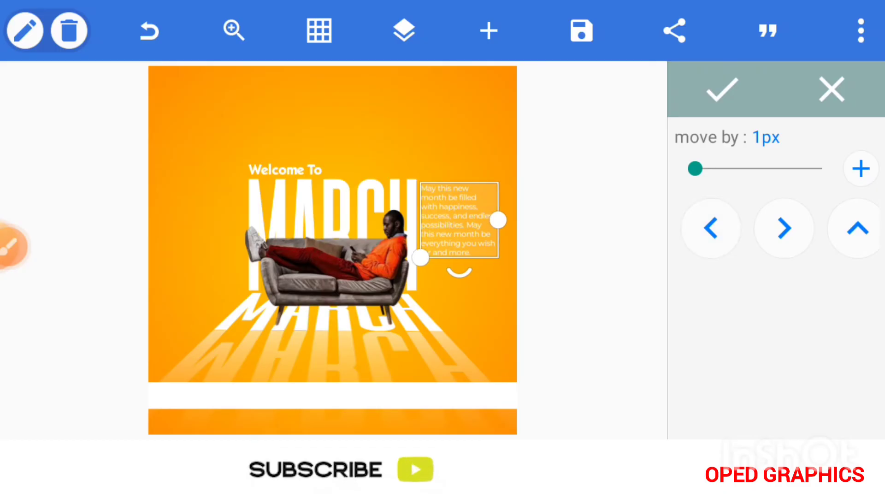
{"action": "left_click", "coordinate": [857, 229]}
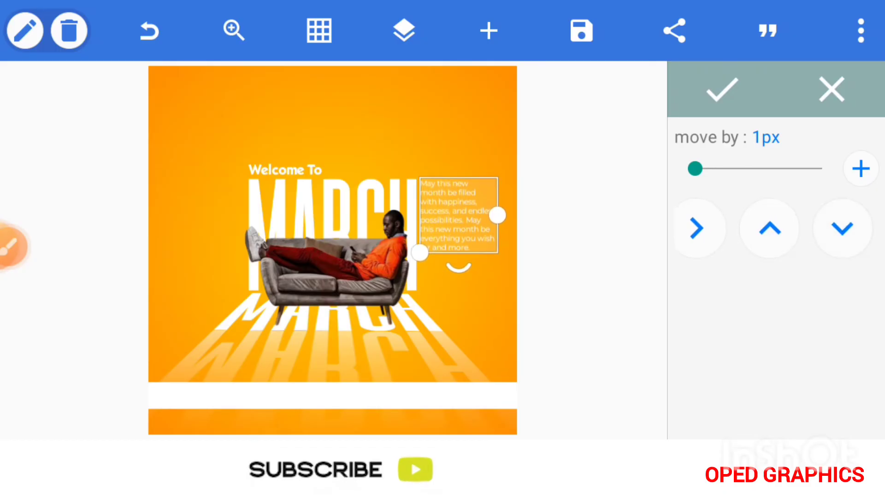
{"action": "left_click", "coordinate": [722, 88]}
{"action": "left_click", "coordinate": [594, 277]}
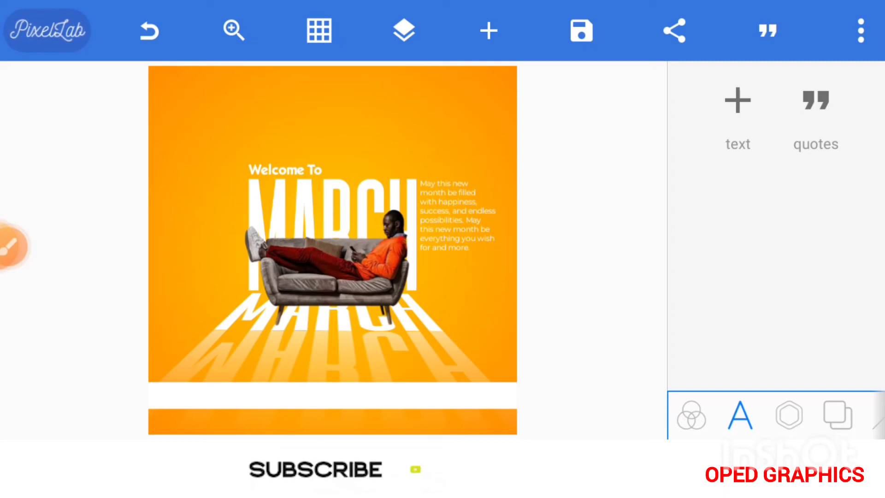
Import the logo image, browsing the device files for the LOGOS folder.
{"action": "left_click", "coordinate": [788, 415]}
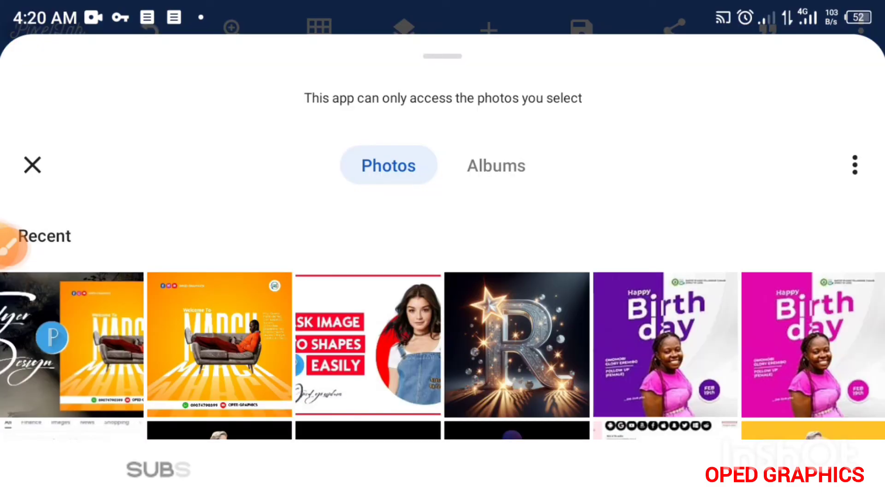
{"action": "left_click", "coordinate": [854, 164]}
{"action": "left_click", "coordinate": [703, 176]}
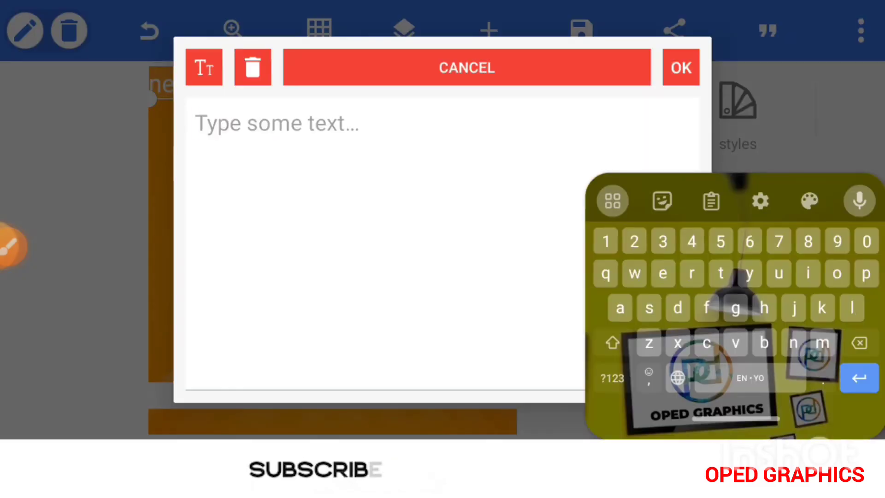
{"action": "type", "text": "f."}
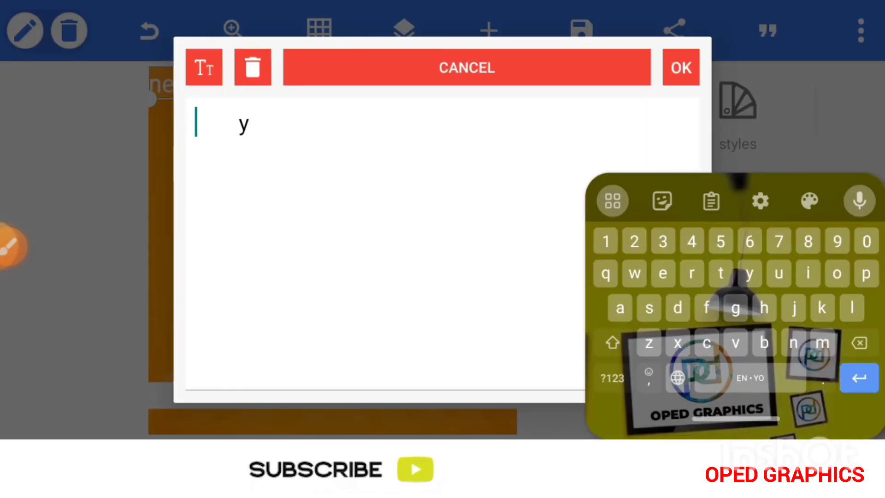
Confirm the 'fy' text and pick an imported font for it from MY FONTS.
{"action": "key", "text": "BackSpace"}
{"action": "key", "text": "BackSpace"}
{"action": "key", "text": "BackSpace"}
{"action": "key", "text": "BackSpace"}
{"action": "left_click", "coordinate": [681, 67]}
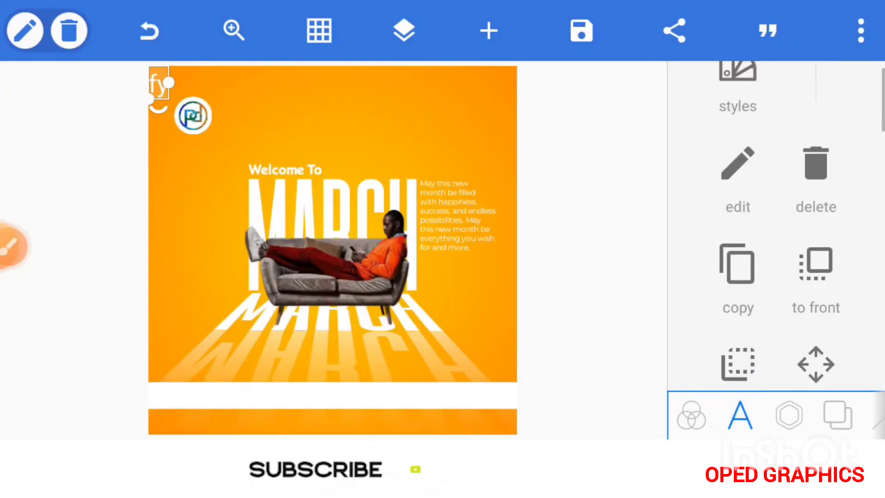
{"action": "left_click", "coordinate": [738, 177]}
{"action": "left_click", "coordinate": [534, 50]}
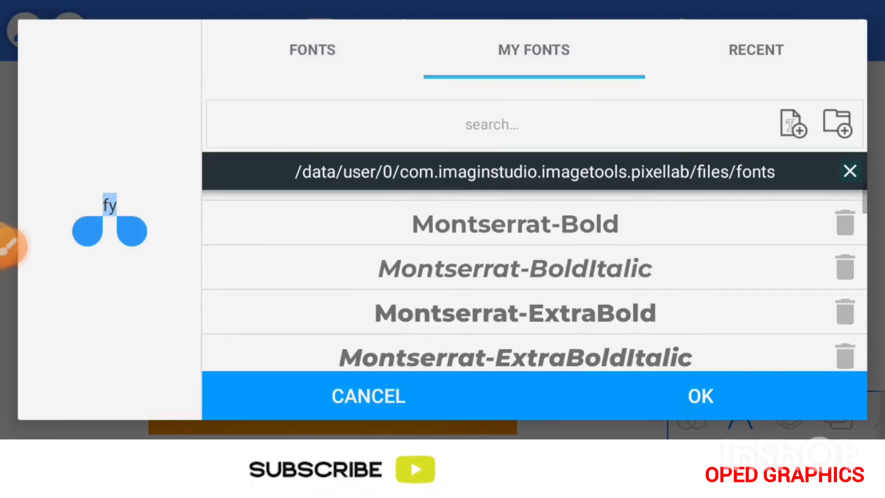
{"action": "scroll", "coordinate": [534, 277], "scroll_direction": "down", "scroll_amount": 5}
{"action": "scroll", "coordinate": [534, 276], "scroll_direction": "up", "scroll_amount": 2}
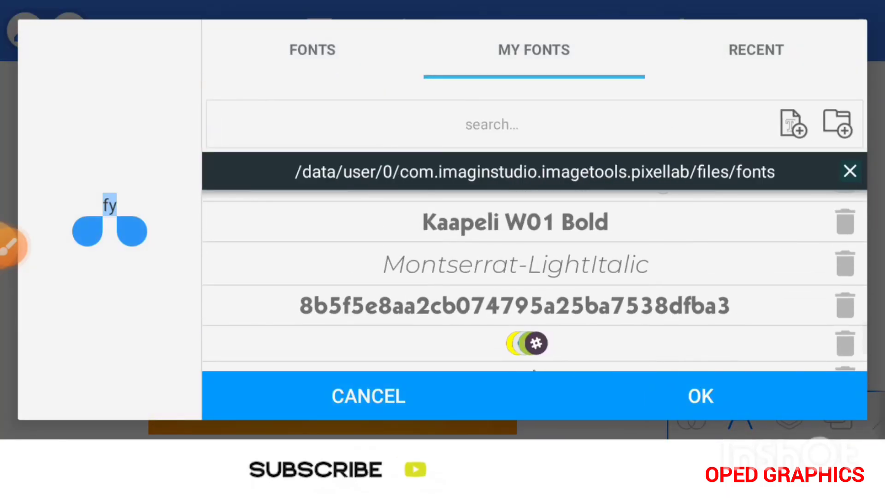
{"action": "scroll", "coordinate": [534, 276], "scroll_direction": "down", "scroll_amount": 1}
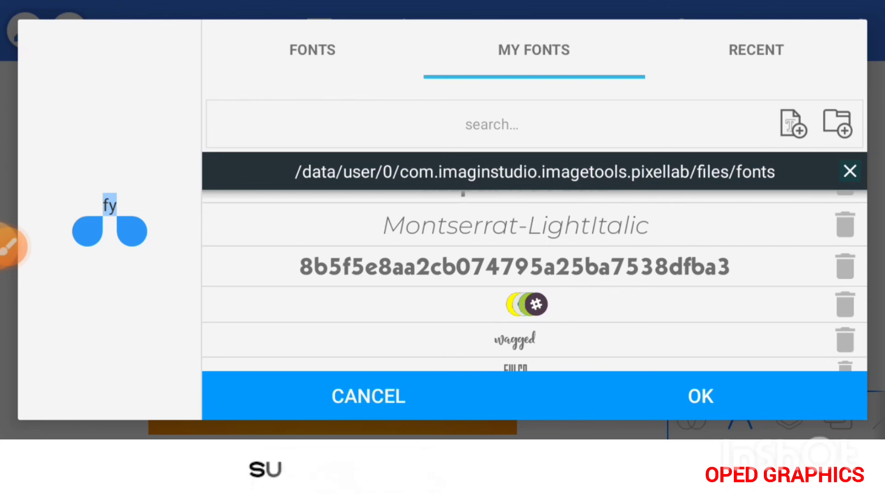
{"action": "left_click", "coordinate": [534, 304]}
Apply the chosen font and give the fy text a right padding of 3.
{"action": "left_click", "coordinate": [701, 395]}
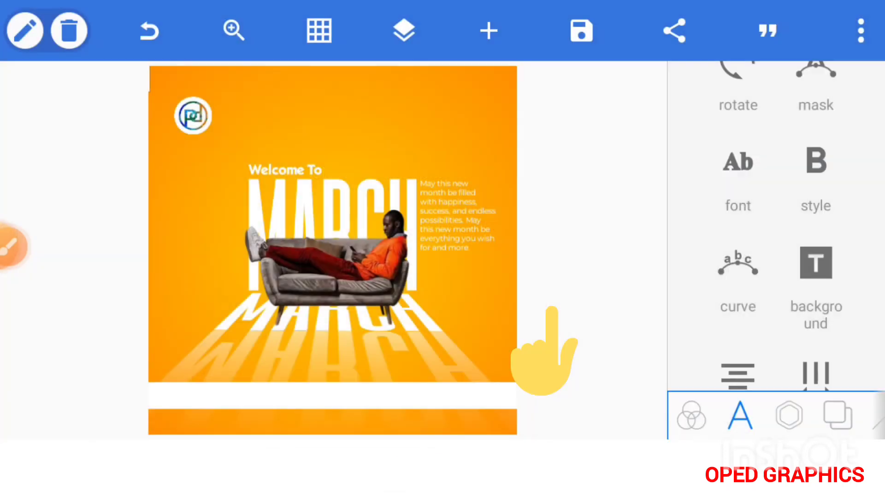
{"action": "scroll", "coordinate": [774, 228], "scroll_direction": "down", "scroll_amount": 2}
{"action": "scroll", "coordinate": [774, 228], "scroll_direction": "up", "scroll_amount": 1}
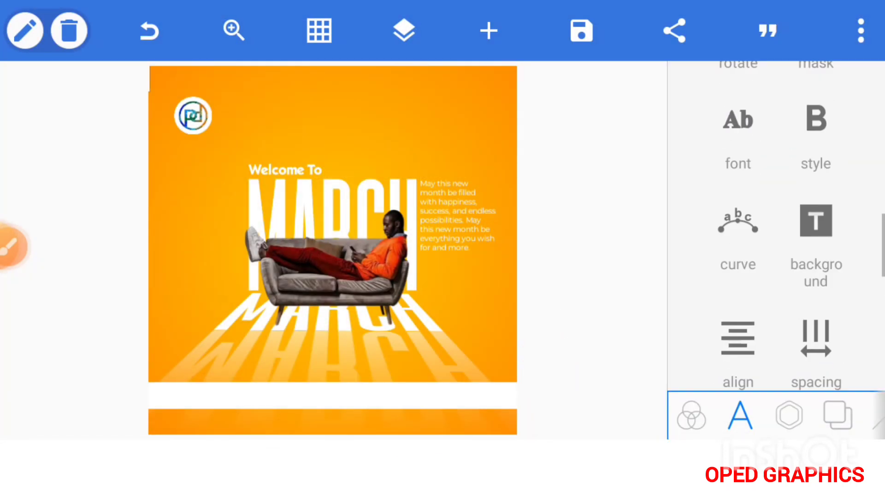
{"action": "scroll", "coordinate": [775, 228], "scroll_direction": "up", "scroll_amount": 3}
{"action": "scroll", "coordinate": [775, 228], "scroll_direction": "up", "scroll_amount": 3}
{"action": "left_click", "coordinate": [737, 158]}
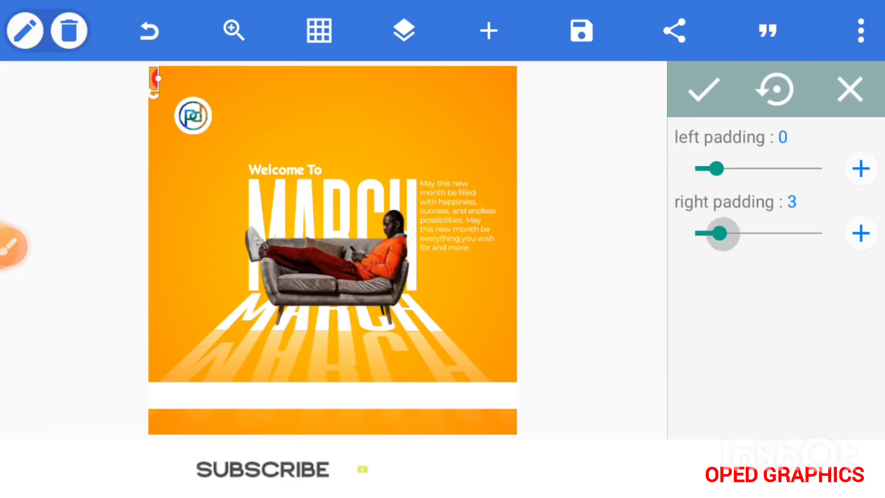